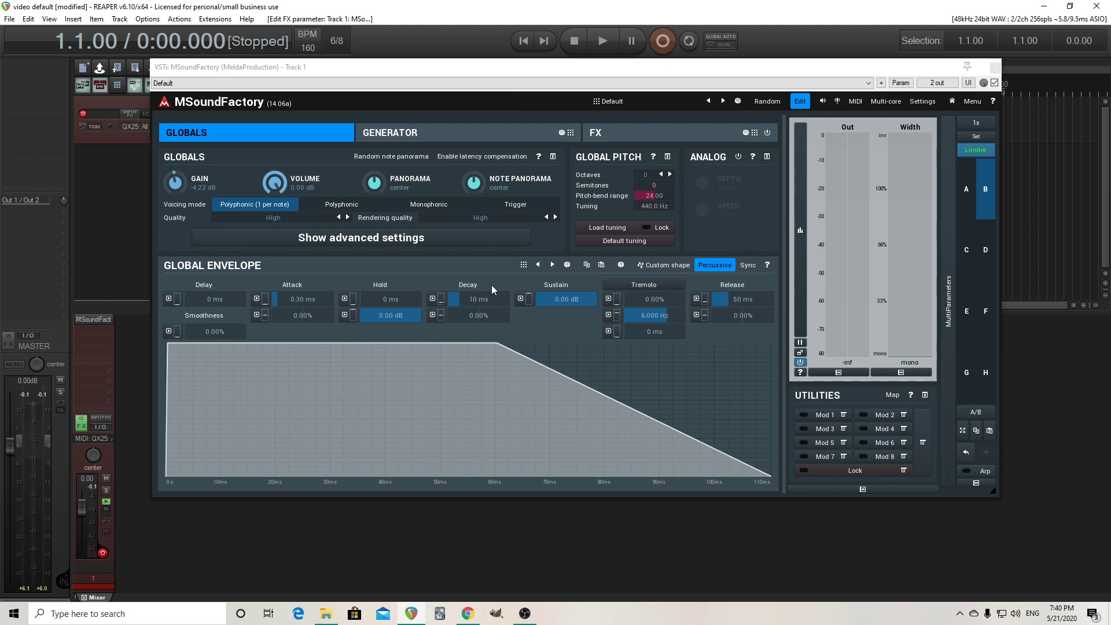
# Raise the global envelope's release time to 355 ms
pyautogui.moveTo(743, 299); pyautogui.dragTo(743, 252)
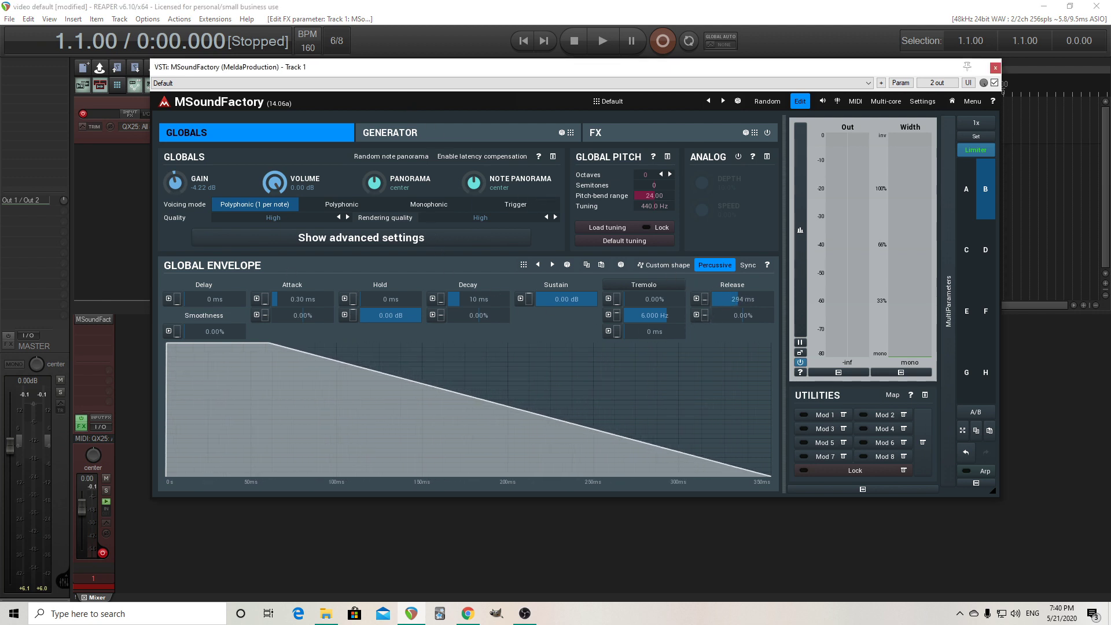
pyautogui.scroll(2, 728, 298)
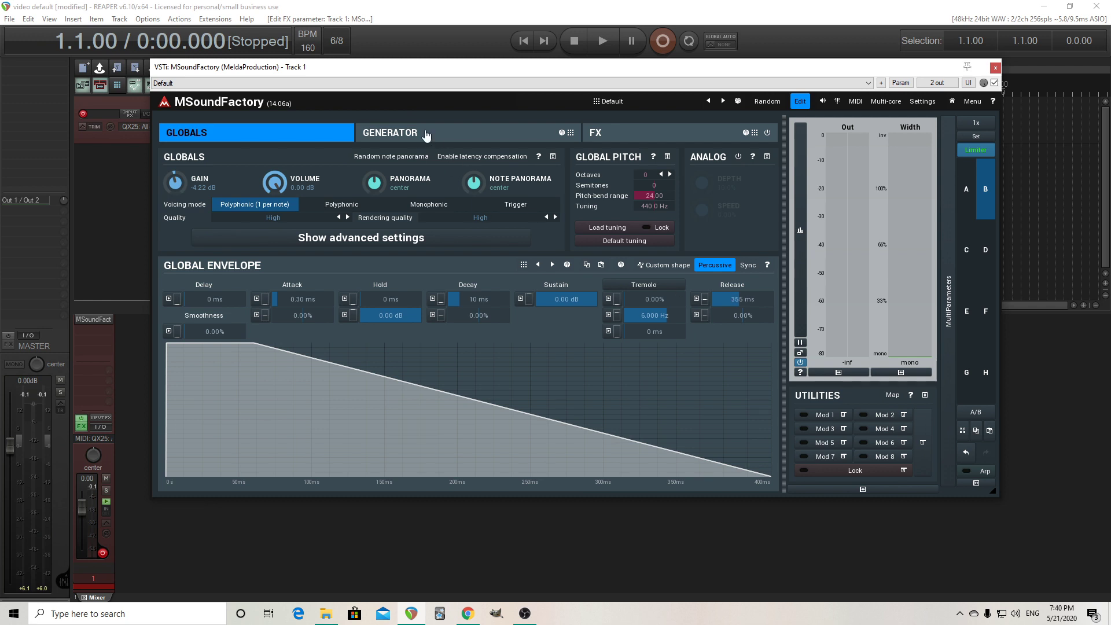
# Add a NoiseGenerator to the first slot of generator column 1 and set its widening to mono
pyautogui.click(425, 134)
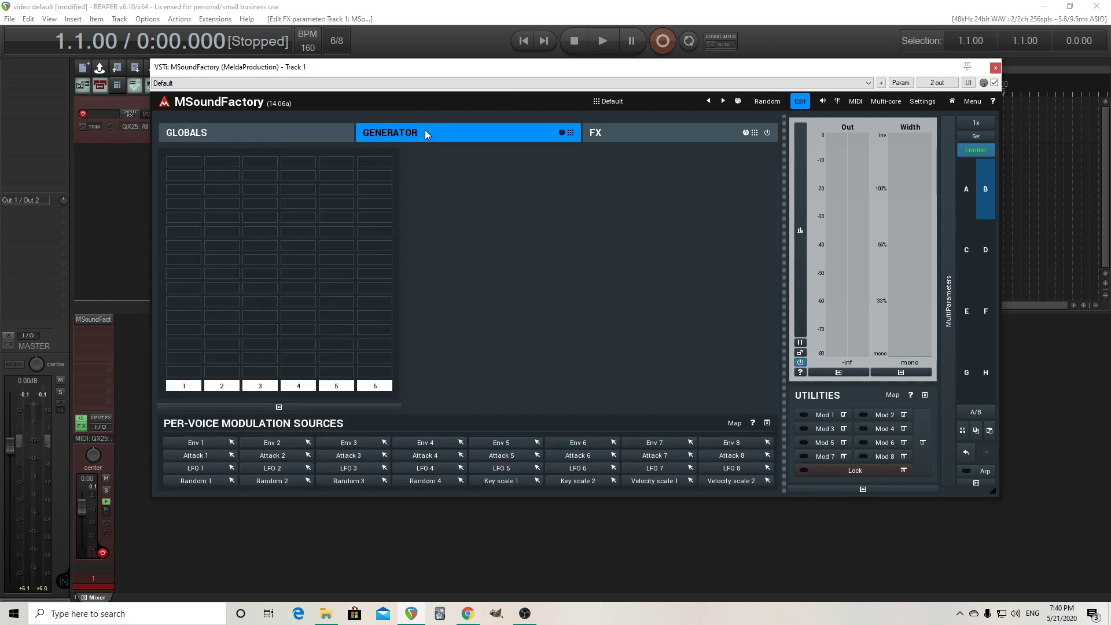
pyautogui.click(184, 160)
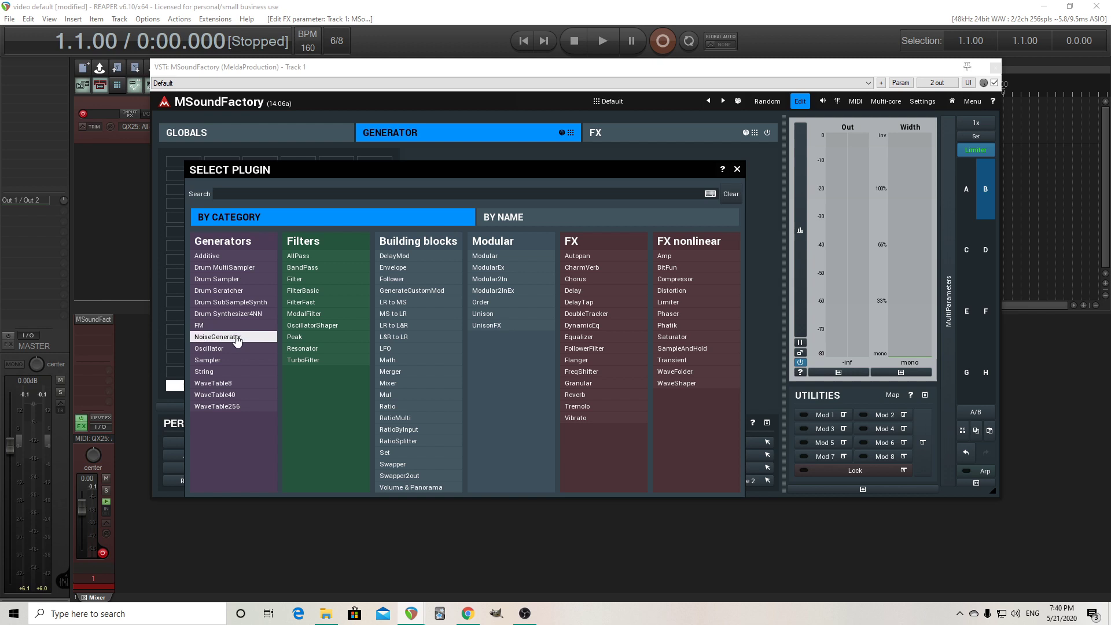
pyautogui.click(218, 336)
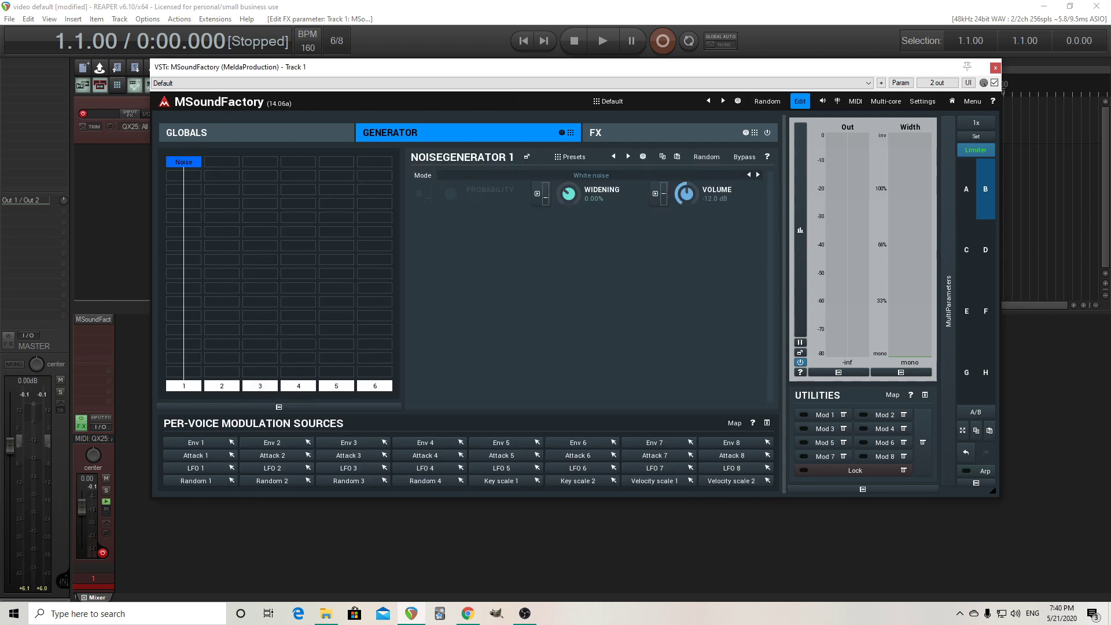
pyautogui.moveTo(595, 207); pyautogui.dragTo(596, 266)
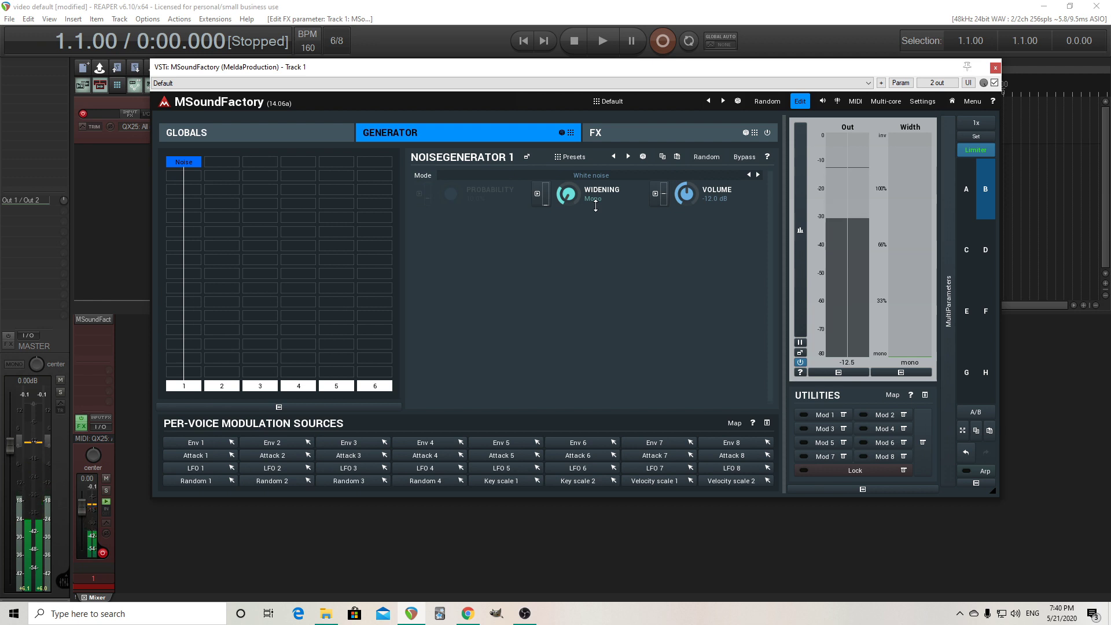
# Insert a ModalFilter below the noise generator in column 1 and load its All Harmonics preset
pyautogui.doubleClick(177, 204)
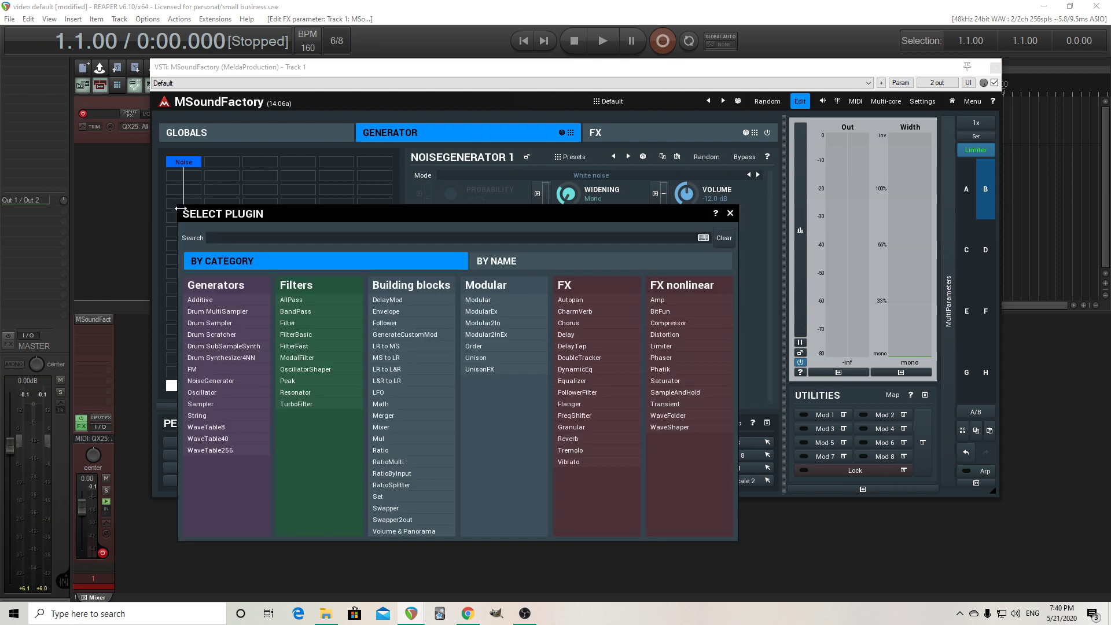
pyautogui.click(344, 359)
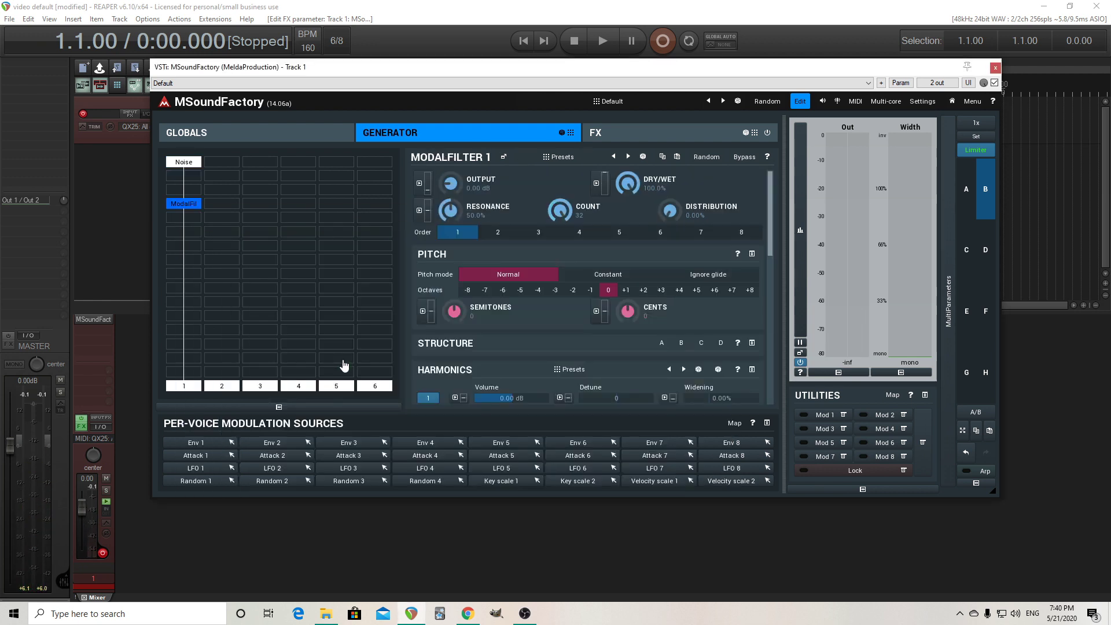
pyautogui.click(503, 157)
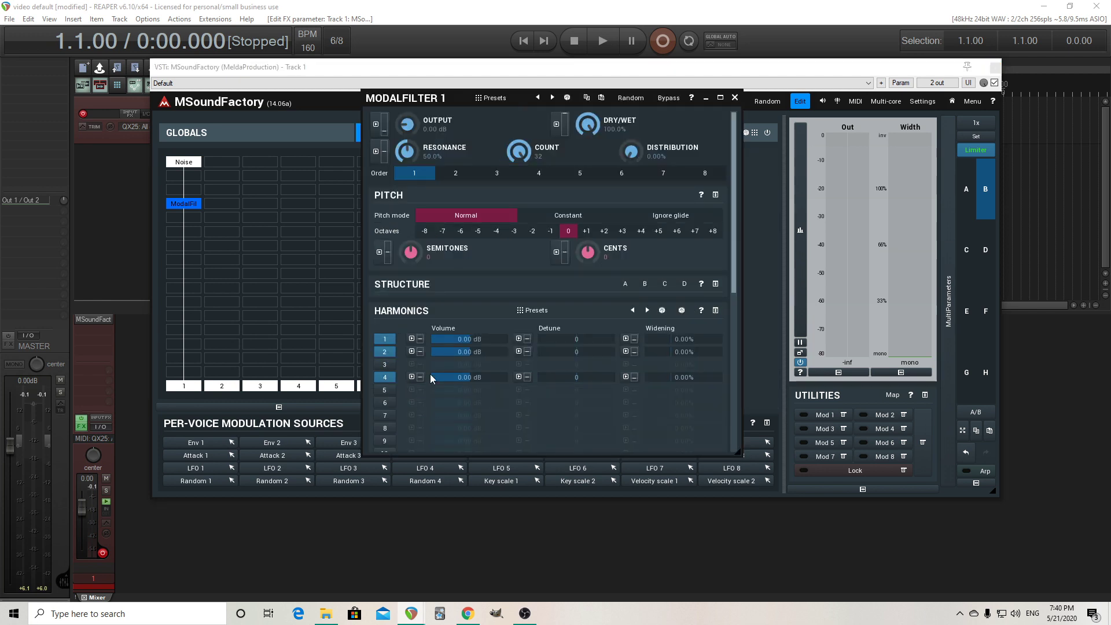
pyautogui.click(492, 99)
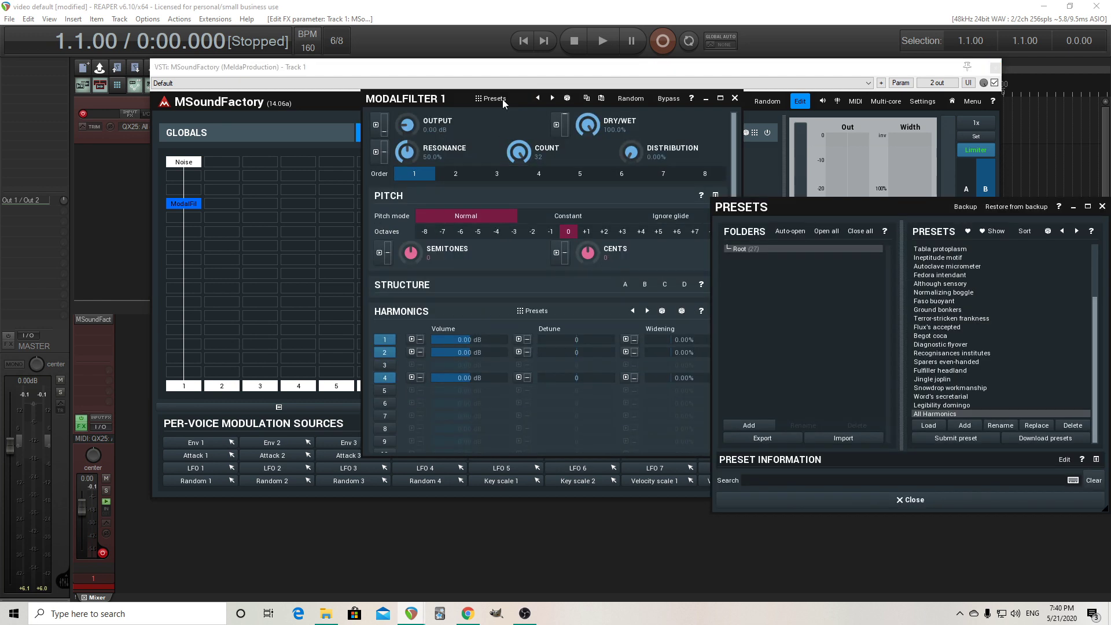
pyautogui.click(942, 414)
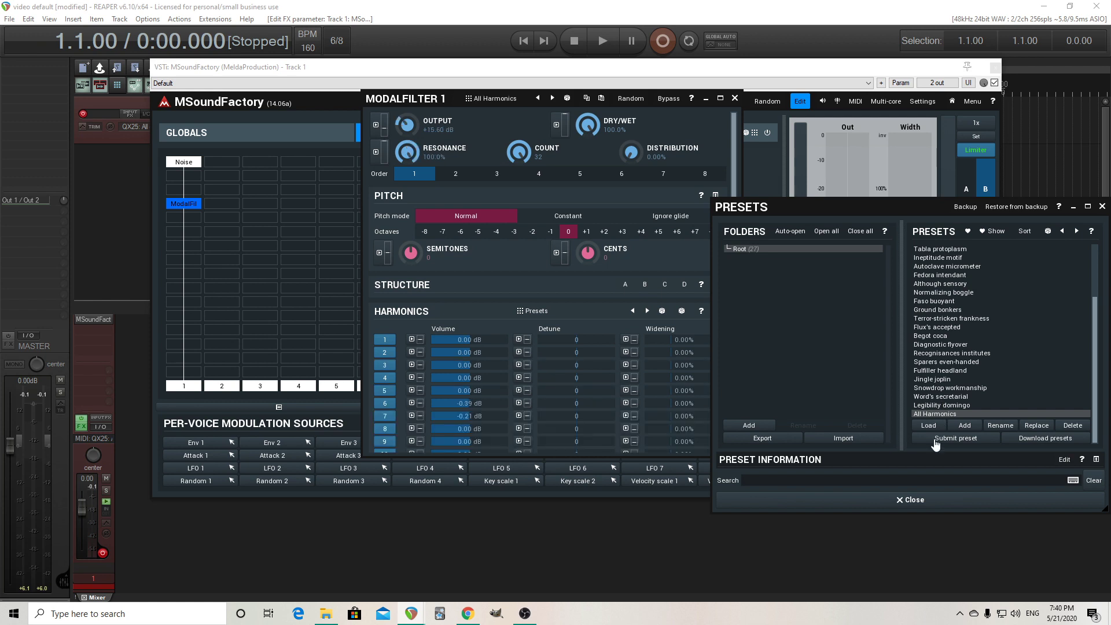
pyautogui.click(902, 499)
# Bring the ModalFilter's output down to 0 dB and clear the track's peak level
pyautogui.moveTo(733, 215)
pyautogui.mouseDown()
pyautogui.moveTo(734, 405)
pyautogui.moveTo(734, 215)
pyautogui.mouseUp()
pyautogui.moveTo(403, 137); pyautogui.dragTo(403, 162)
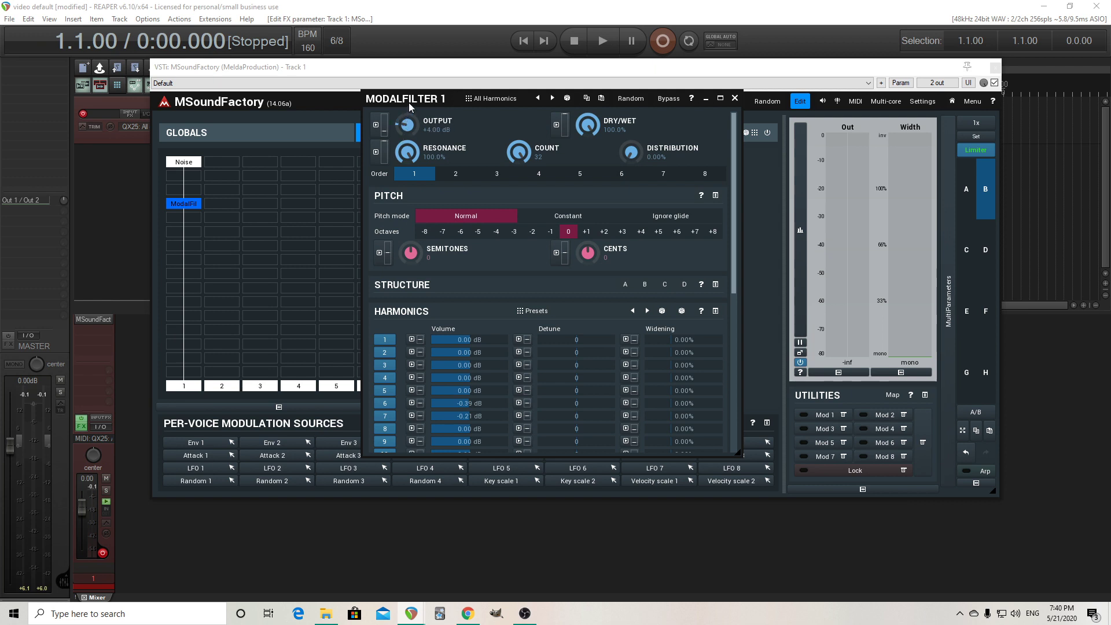
pyautogui.doubleClick(412, 124)
pyautogui.click(94, 489)
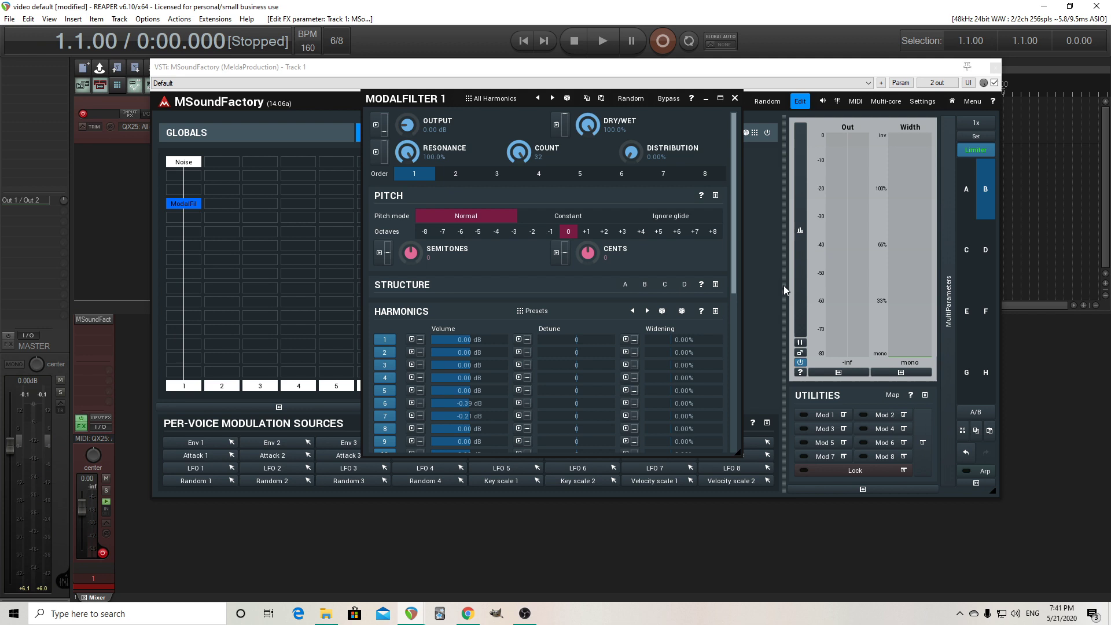
# Set the ModalFilter's order to 3, its output to -6.40 dB and its distribution to 93.6%
pyautogui.moveTo(416, 101); pyautogui.dragTo(424, 148)
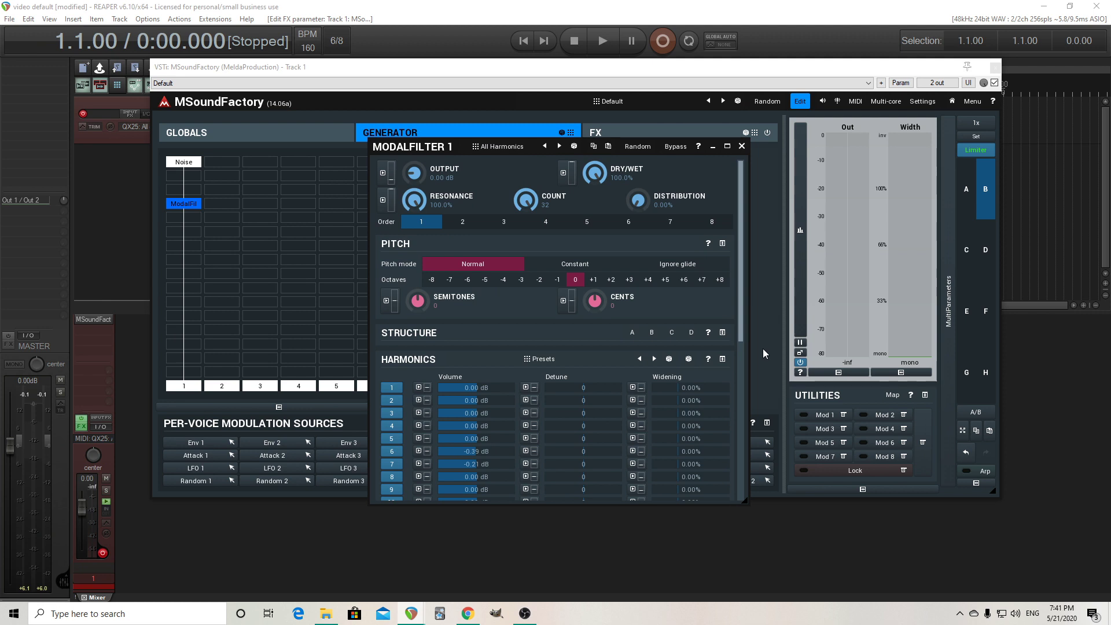
pyautogui.click(505, 225)
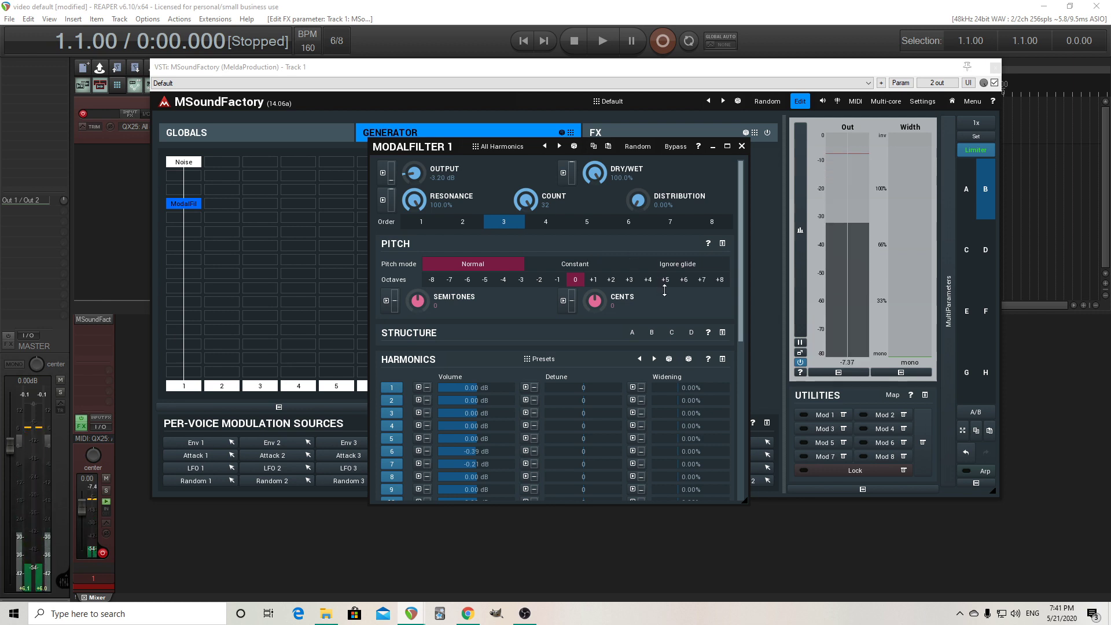
pyautogui.moveTo(413, 172); pyautogui.dragTo(413, 179)
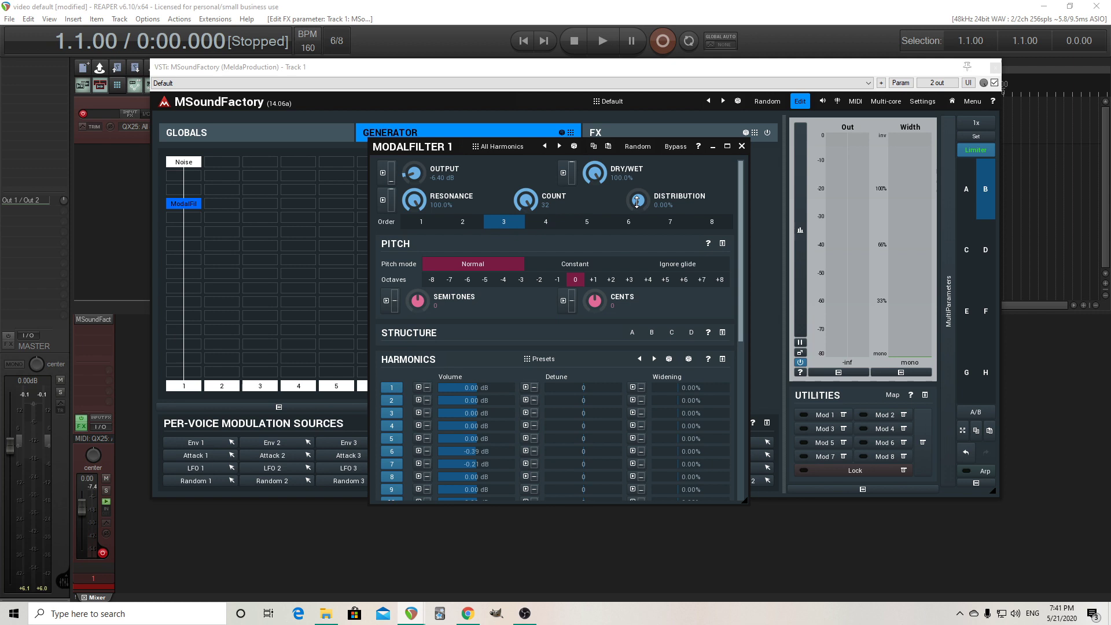
pyautogui.moveTo(636, 201); pyautogui.dragTo(636, 179)
pyautogui.moveTo(638, 200)
pyautogui.mouseDown()
pyautogui.moveTo(638, 255)
pyautogui.moveTo(639, 196)
pyautogui.mouseUp()
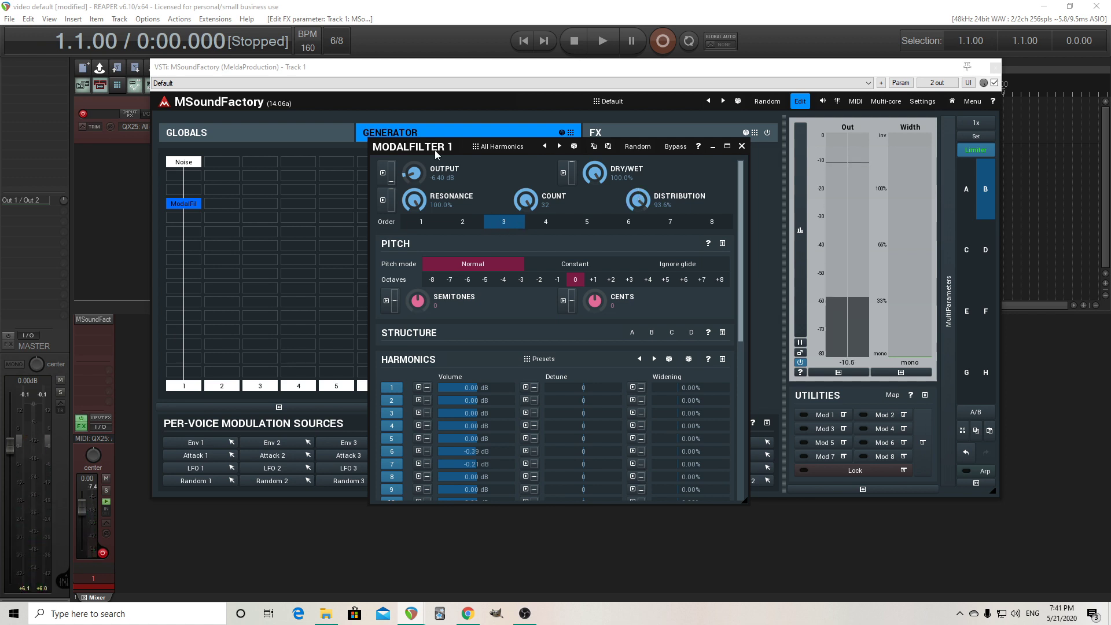
# Expand the ModalFilter's Structure section and load the ARP2500 preset from the Synths folder into Harmonic Structure A
pyautogui.moveTo(423, 146); pyautogui.dragTo(415, 107)
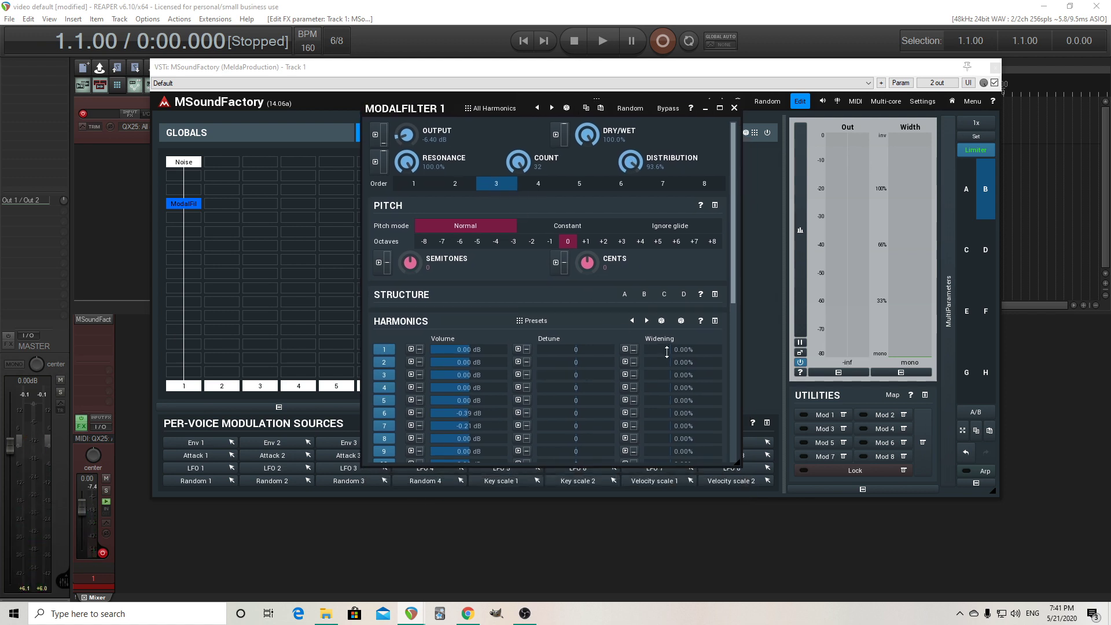
pyautogui.click(715, 294)
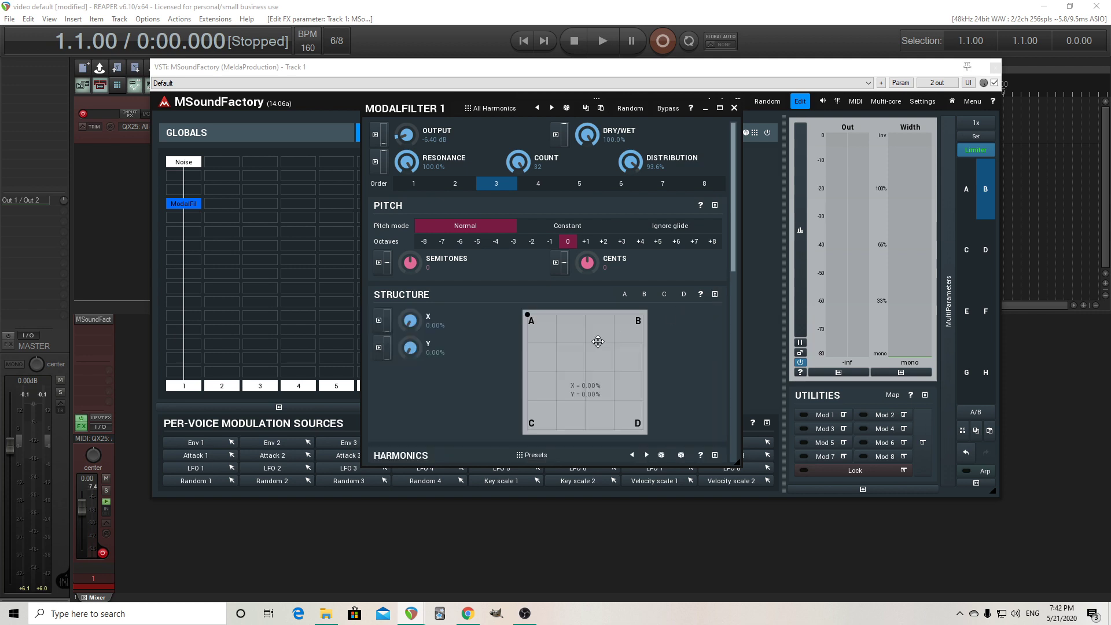
pyautogui.click(626, 295)
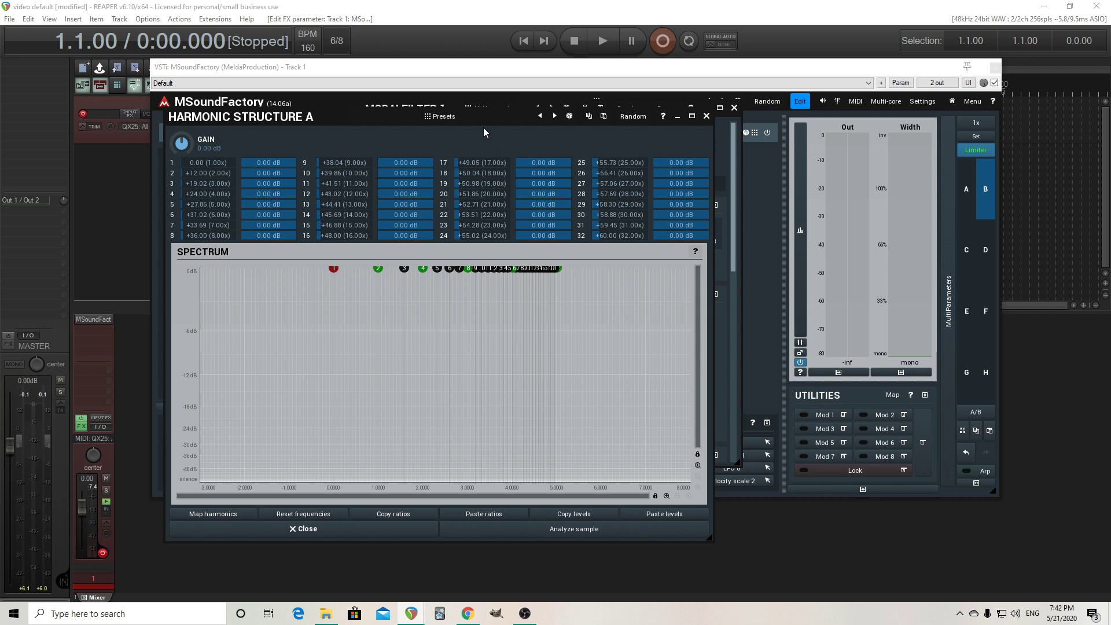
pyautogui.click(470, 123)
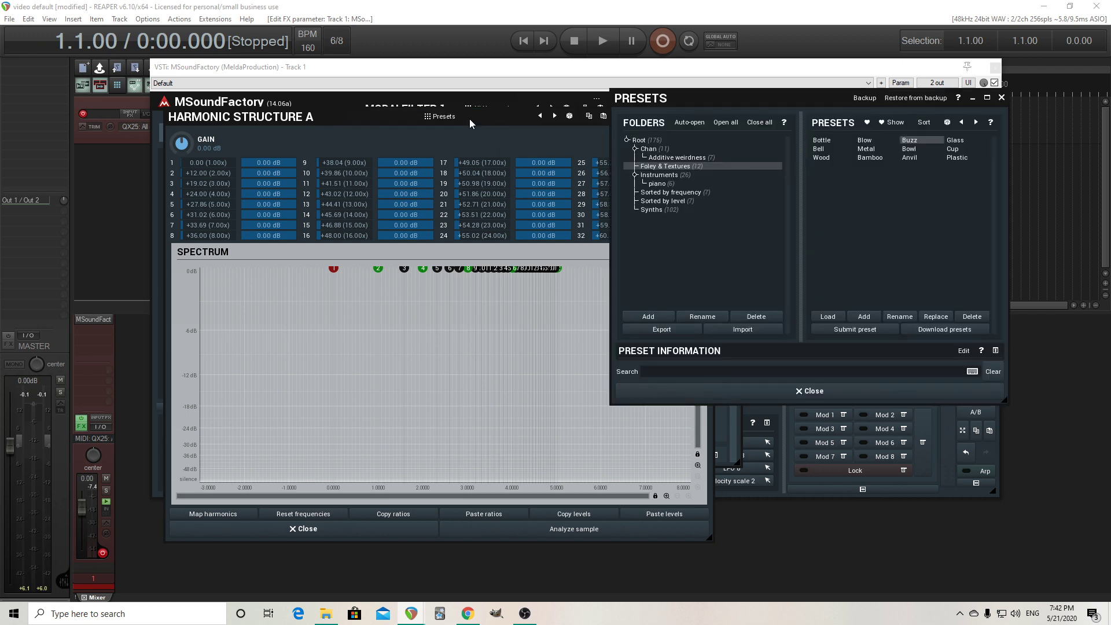
pyautogui.click(651, 211)
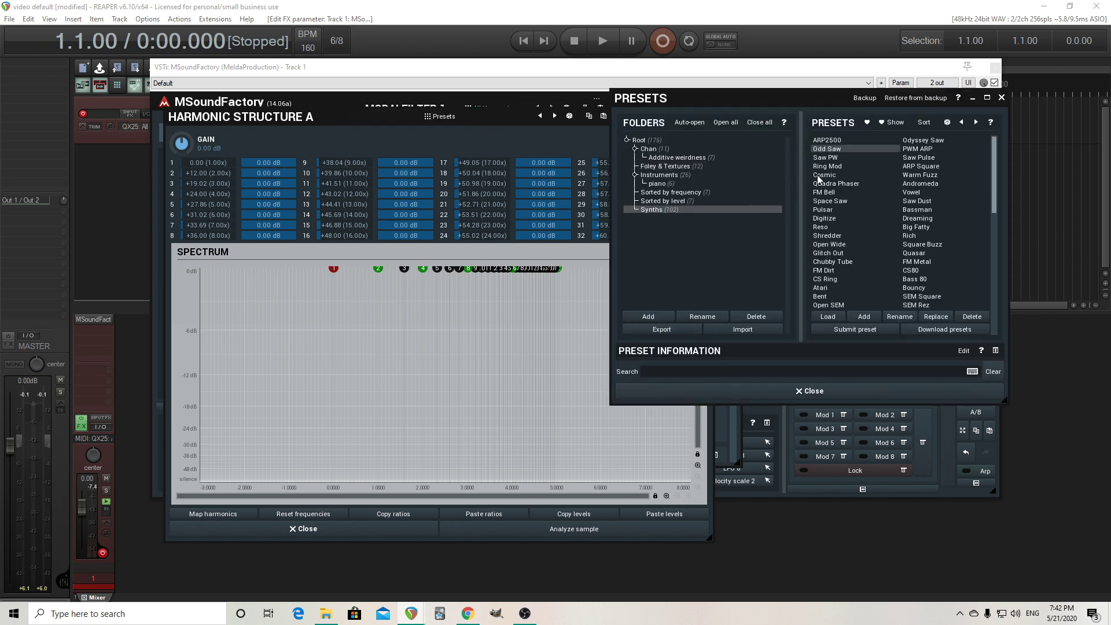
pyautogui.click(828, 142)
pyautogui.click(810, 391)
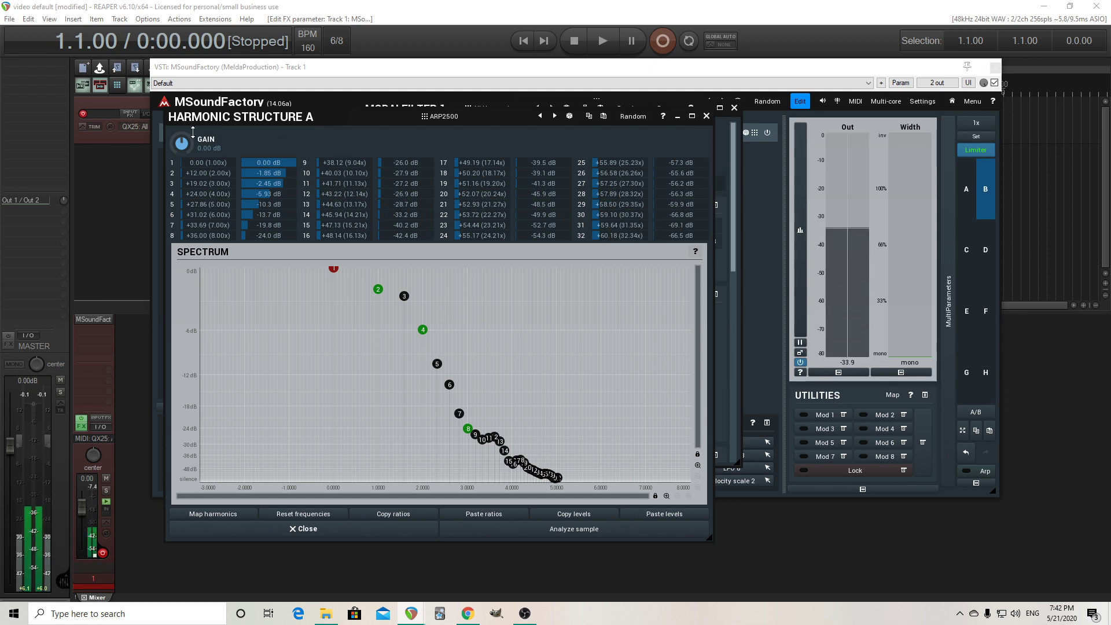
# Raise the gain of Harmonic Structure A to about +15.55 dB and close its editor
pyautogui.moveTo(181, 144); pyautogui.dragTo(181, 122)
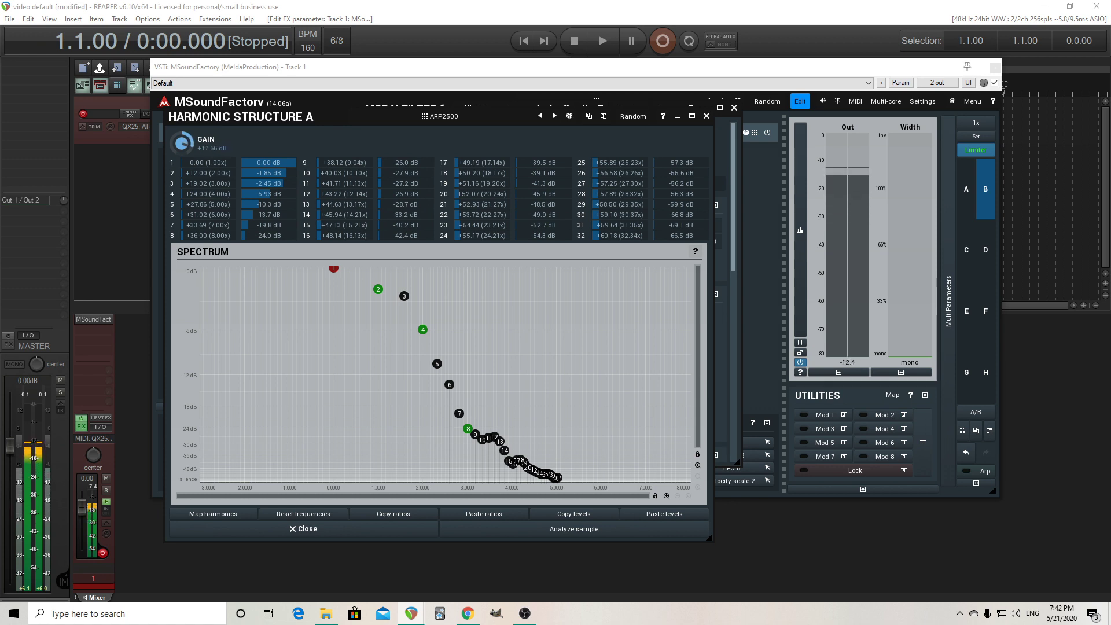
pyautogui.doubleClick(186, 143)
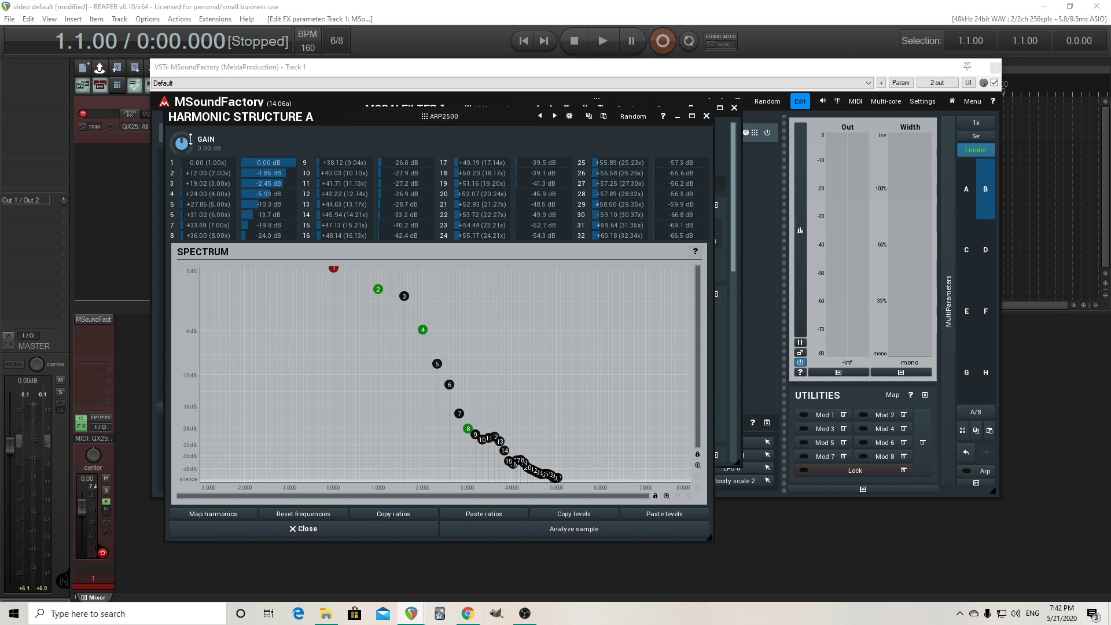
pyautogui.moveTo(182, 143); pyautogui.dragTo(182, 134)
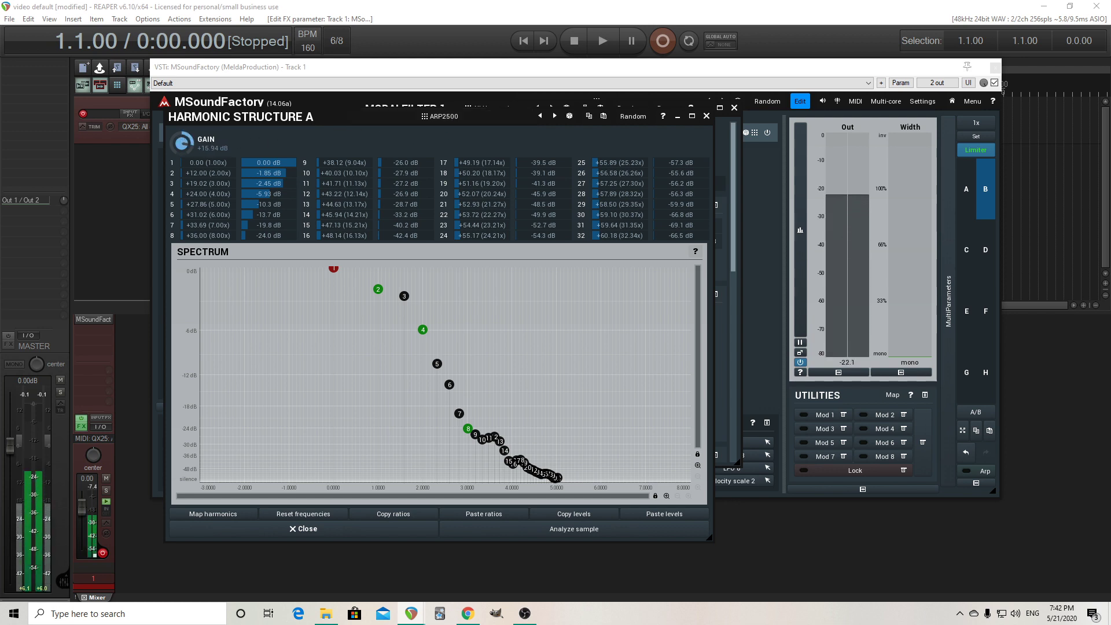
pyautogui.click(706, 116)
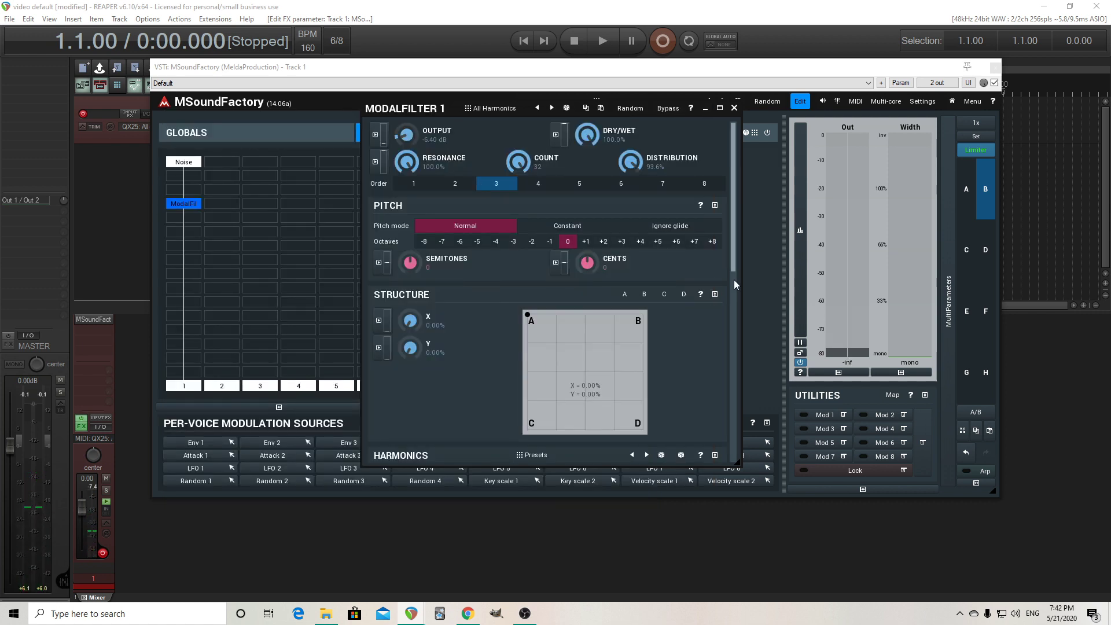
# Try varied detune amounts, up to ±1.00, on the ModalFilter's individual harmonics
pyautogui.moveTo(734, 279); pyautogui.dragTo(742, 337)
pyautogui.moveTo(589, 254); pyautogui.dragTo(595, 388)
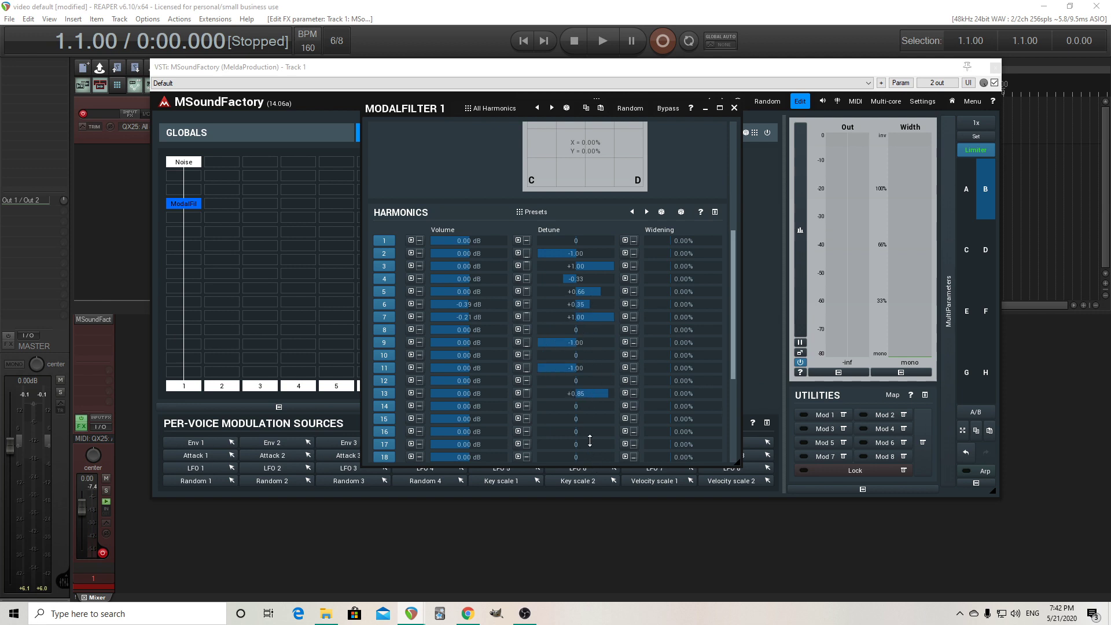
pyautogui.moveTo(591, 444); pyautogui.dragTo(590, 431)
# Reset the detune of every altered harmonic in the ModalFilter to 0
pyautogui.doubleClick(572, 443)
pyautogui.doubleClick(576, 393)
pyautogui.doubleClick(570, 367)
pyautogui.doubleClick(567, 342)
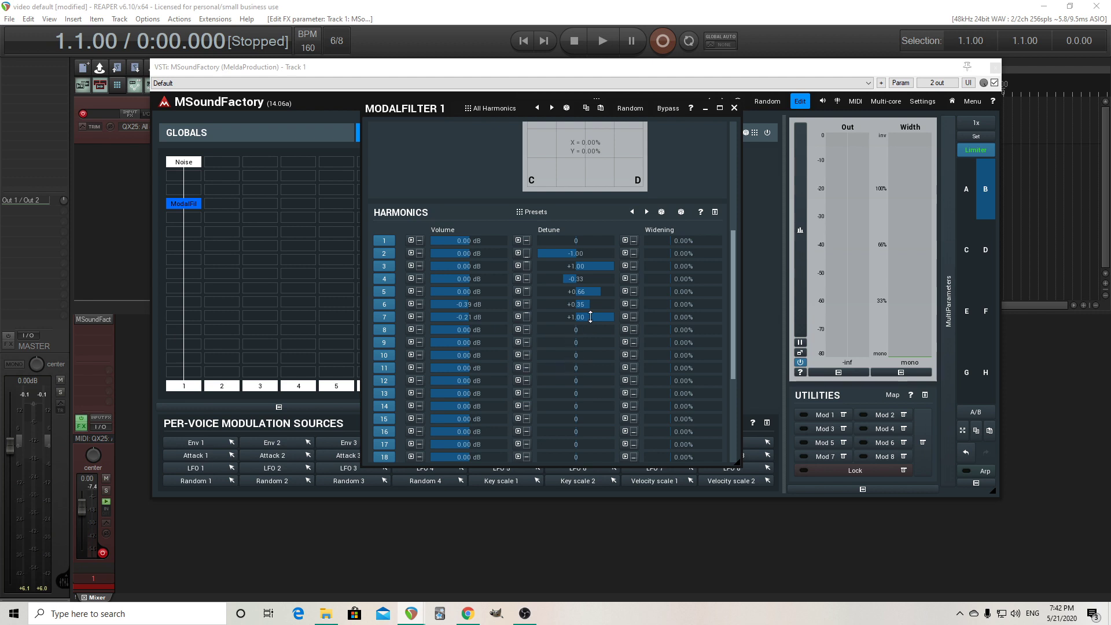
pyautogui.doubleClick(570, 317)
pyautogui.doubleClick(571, 304)
pyautogui.doubleClick(573, 291)
pyautogui.doubleClick(574, 278)
pyautogui.doubleClick(593, 265)
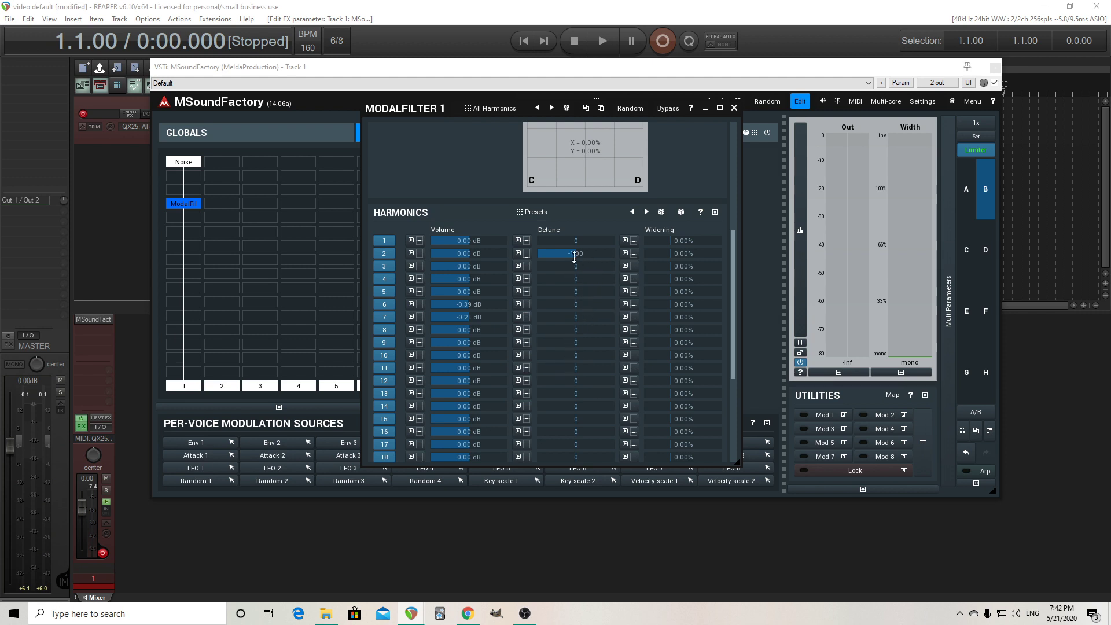
pyautogui.doubleClick(573, 253)
pyautogui.scroll(1, 733, 306)
pyautogui.moveTo(732, 306); pyautogui.dragTo(740, 214)
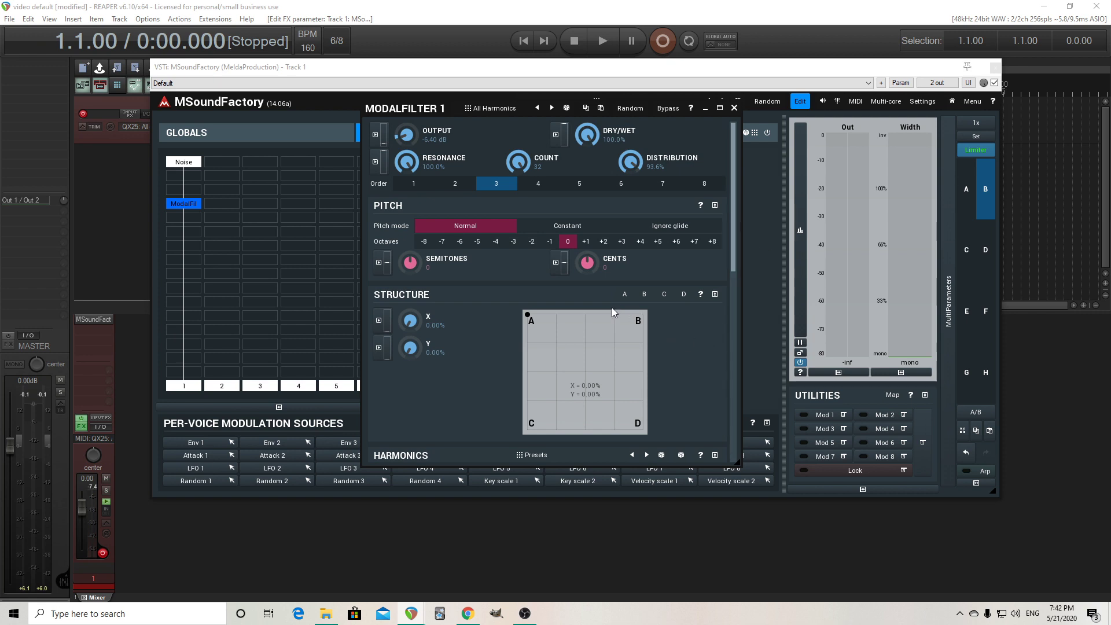
# Reopen Harmonic Structure A and view the options for analysing harmonics from a sample
pyautogui.click(627, 295)
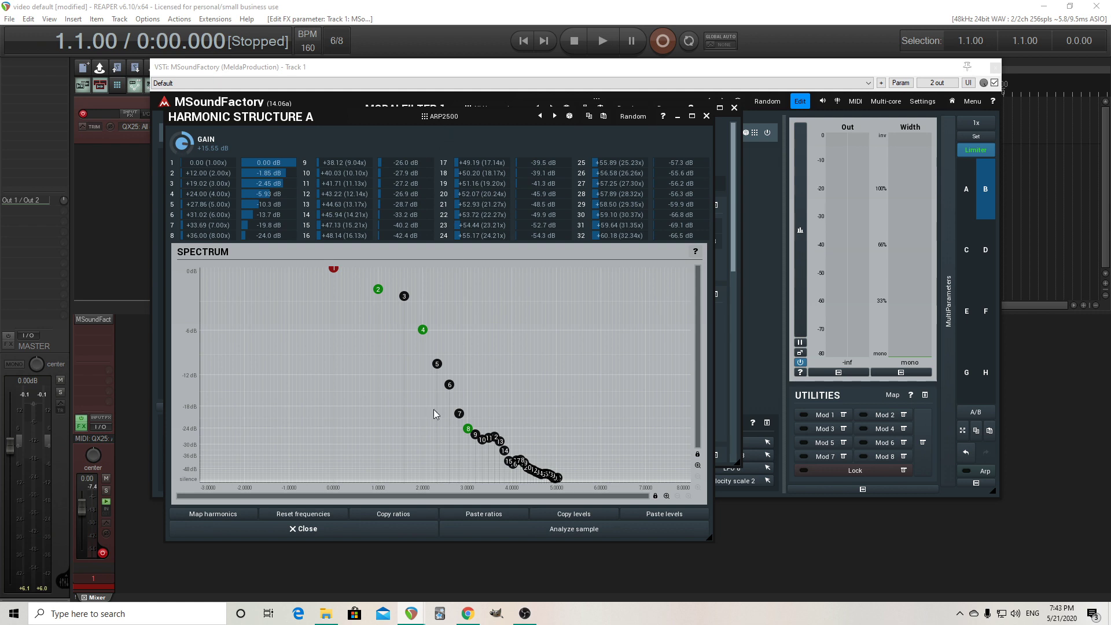
pyautogui.click(524, 530)
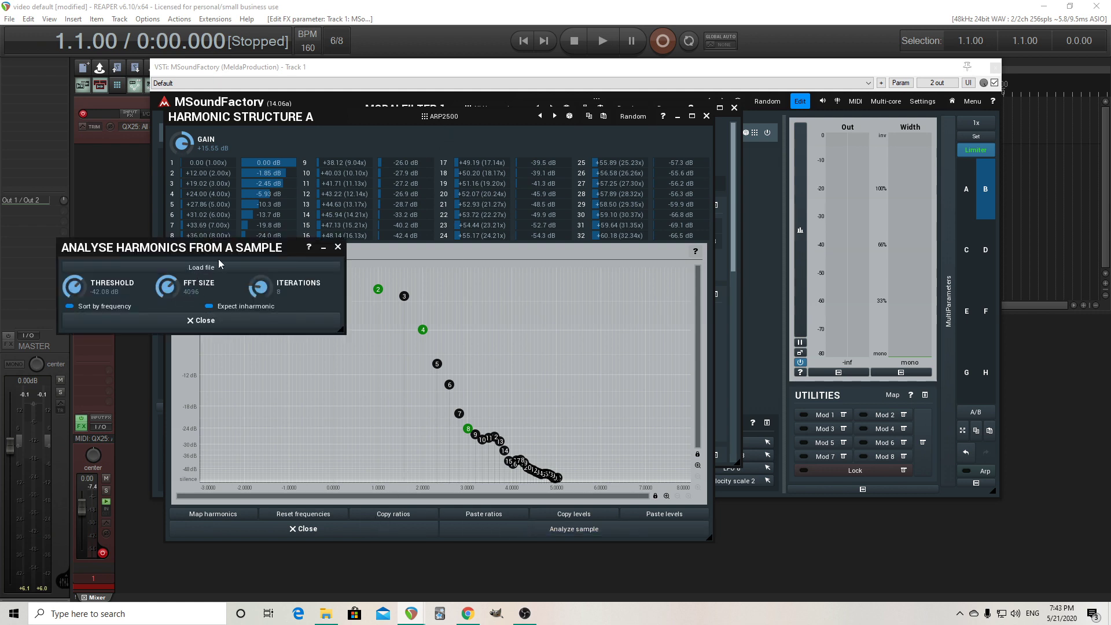
pyautogui.click(252, 323)
# Load the Buzz preset from the Foley & Textures folder into Harmonic Structure A, try a higher gain and reset it to 0 dB
pyautogui.click(451, 119)
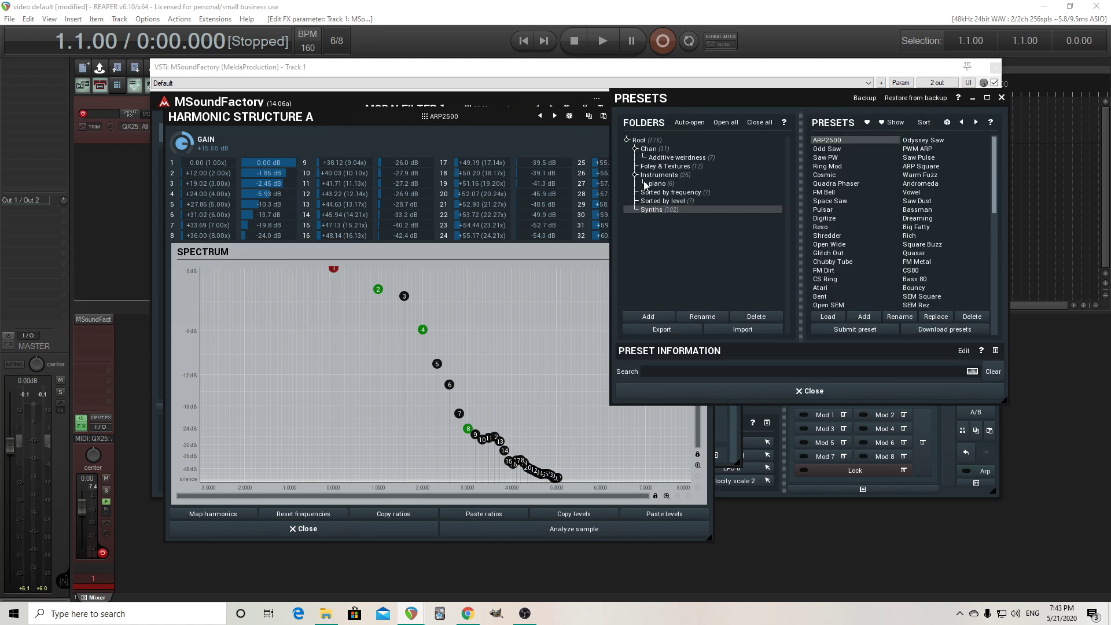
pyautogui.click(688, 167)
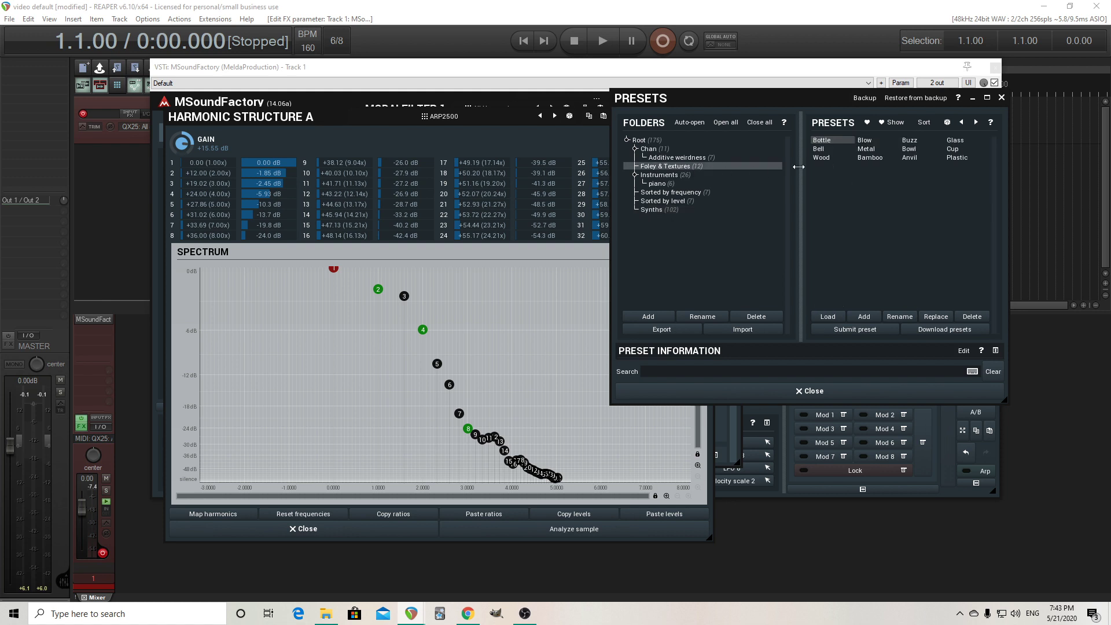
pyautogui.click(913, 144)
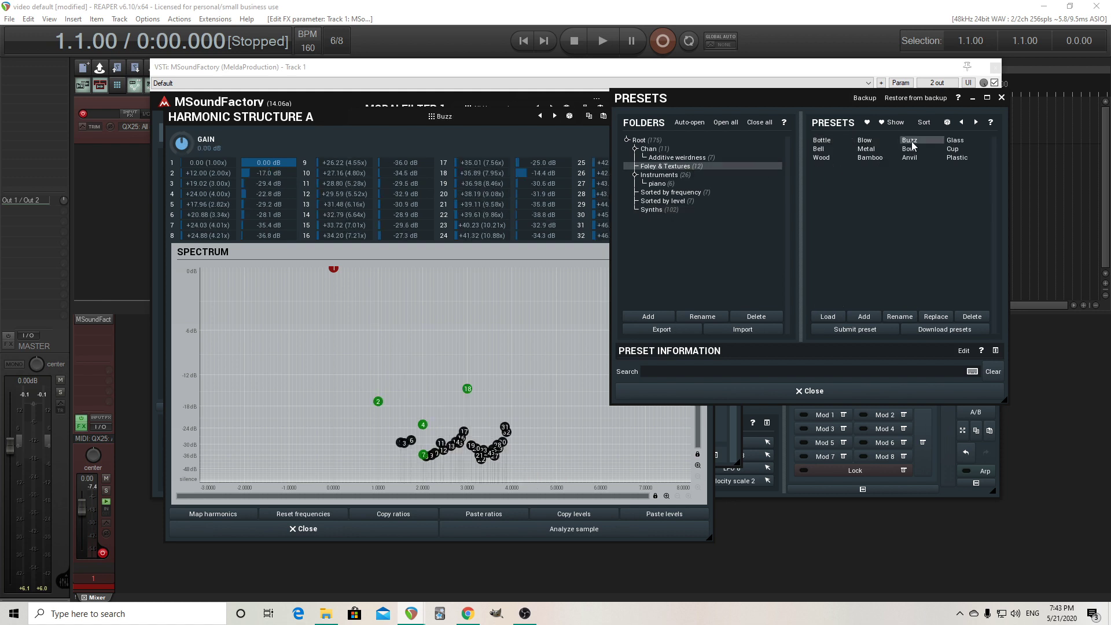
pyautogui.click(811, 391)
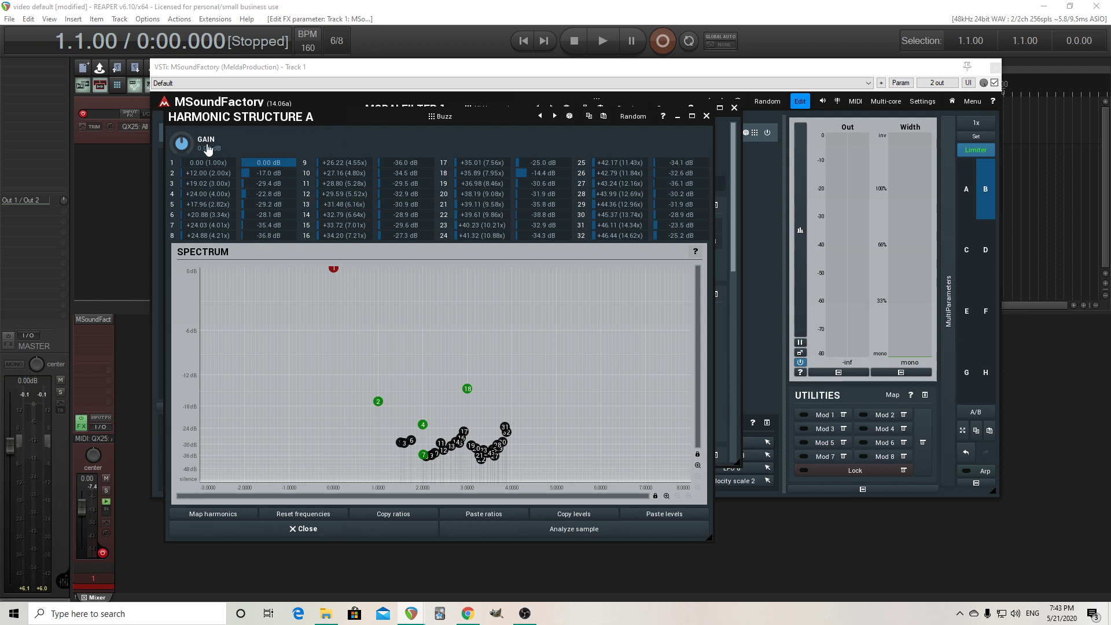
pyautogui.moveTo(207, 151); pyautogui.dragTo(207, 75)
pyautogui.doubleClick(182, 143)
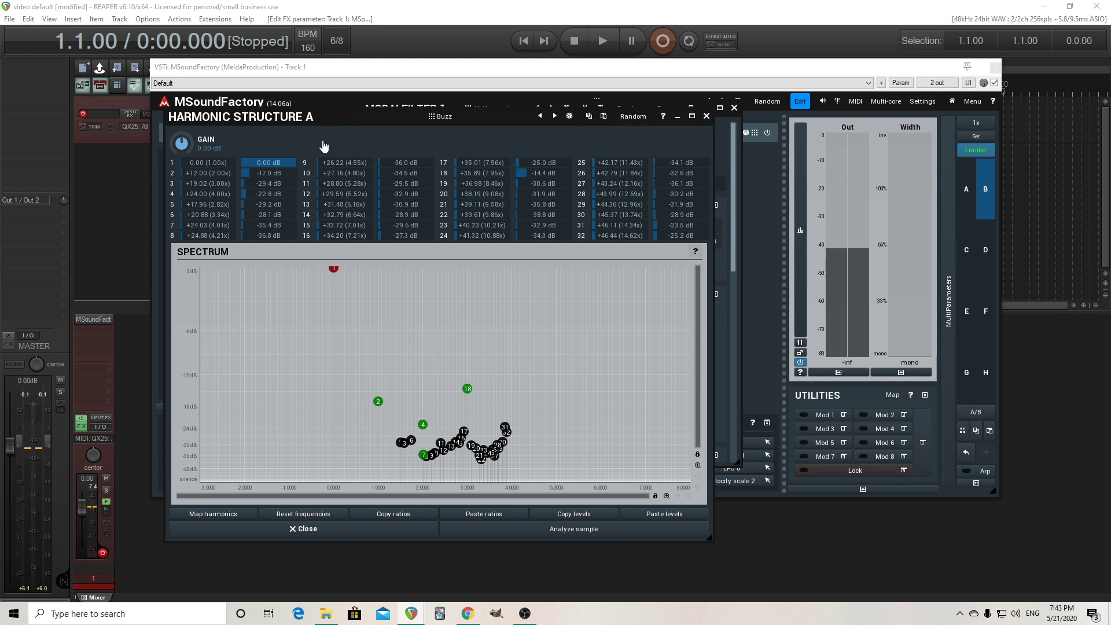
# Load the Metal preset into Harmonic Structure A and raise its gain to about +15.17 dB
pyautogui.click(445, 118)
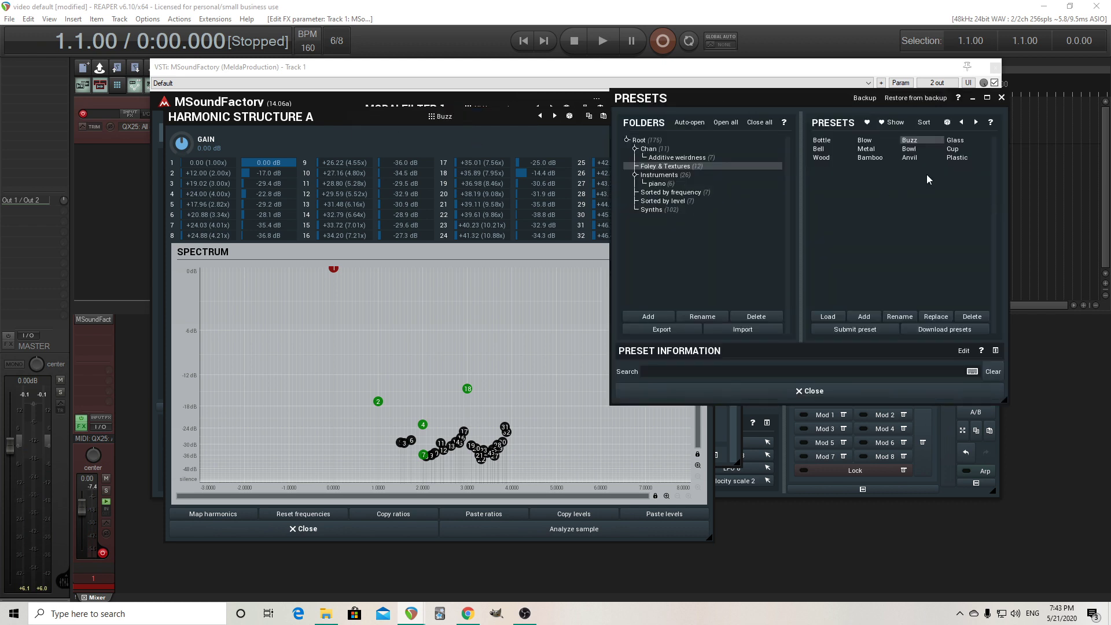
pyautogui.click(866, 150)
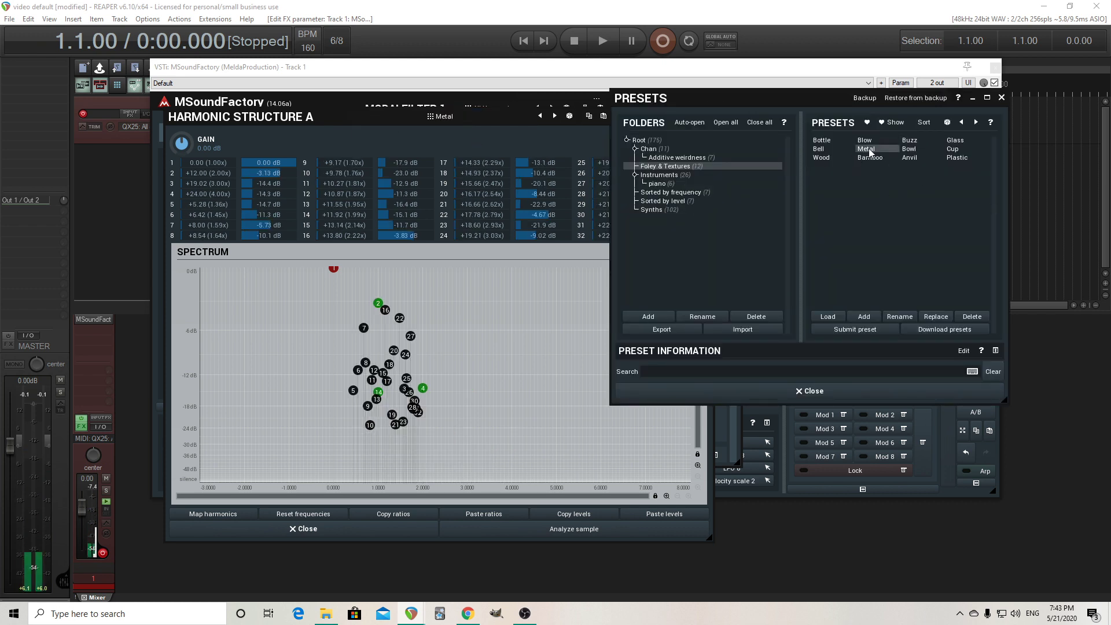
pyautogui.moveTo(181, 143); pyautogui.dragTo(181, 126)
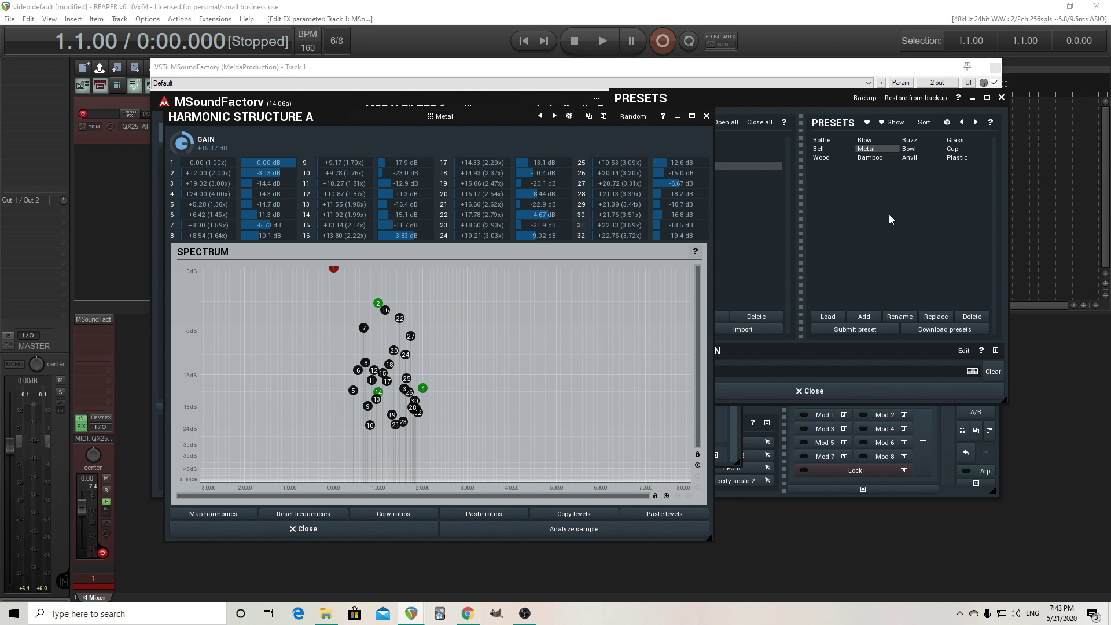
# Try the Wood, Bell, Plastic and Anvil presets on Harmonic Structure A
pyautogui.click(820, 158)
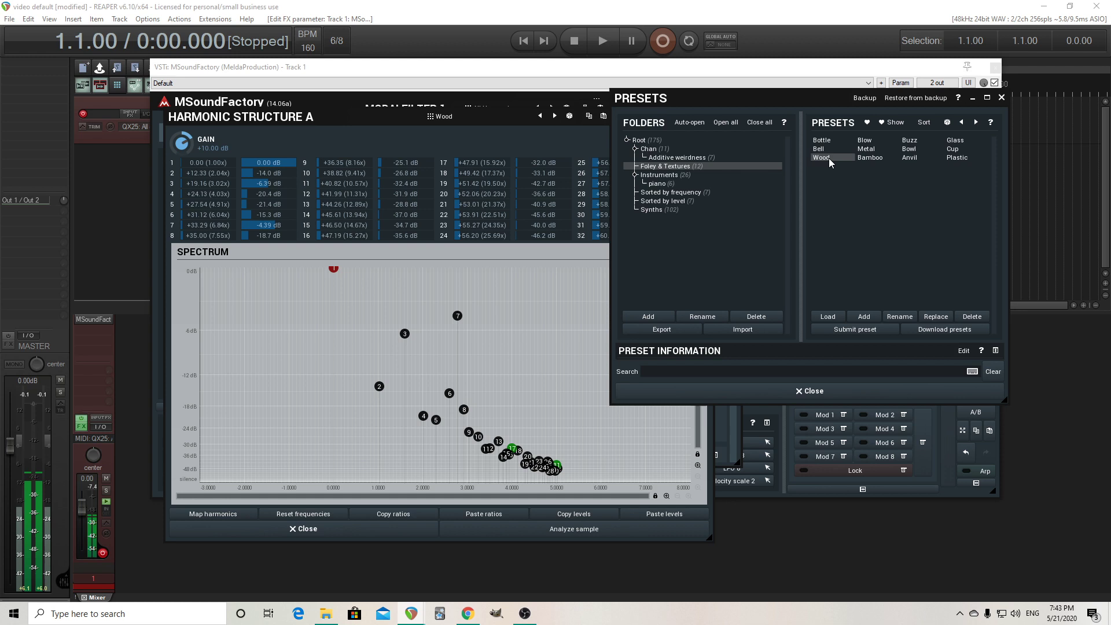
pyautogui.click(820, 149)
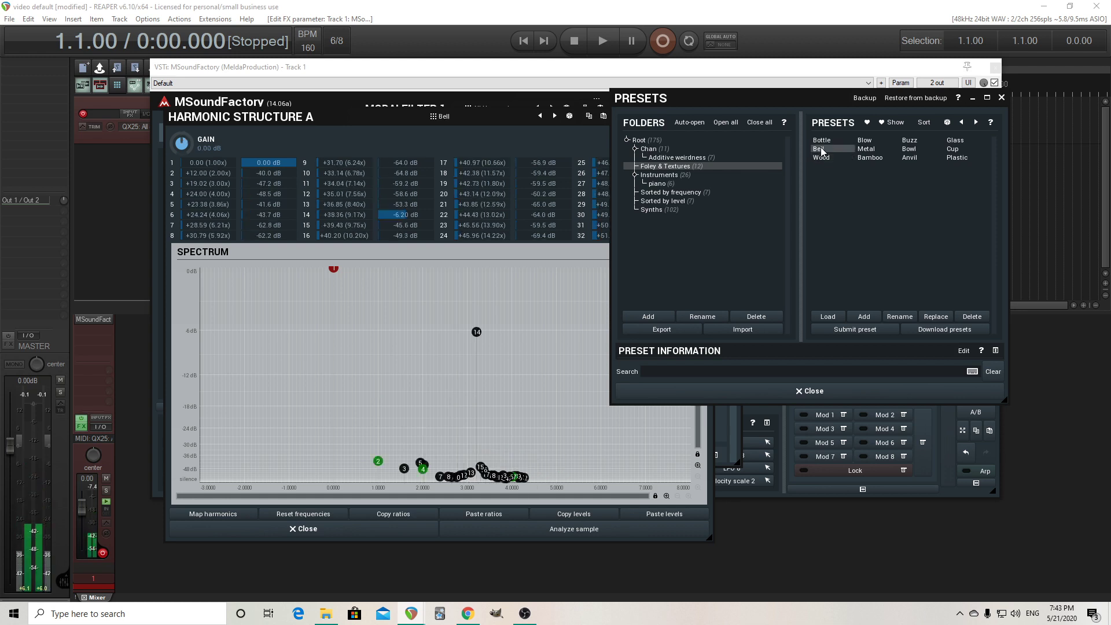
pyautogui.press('End')
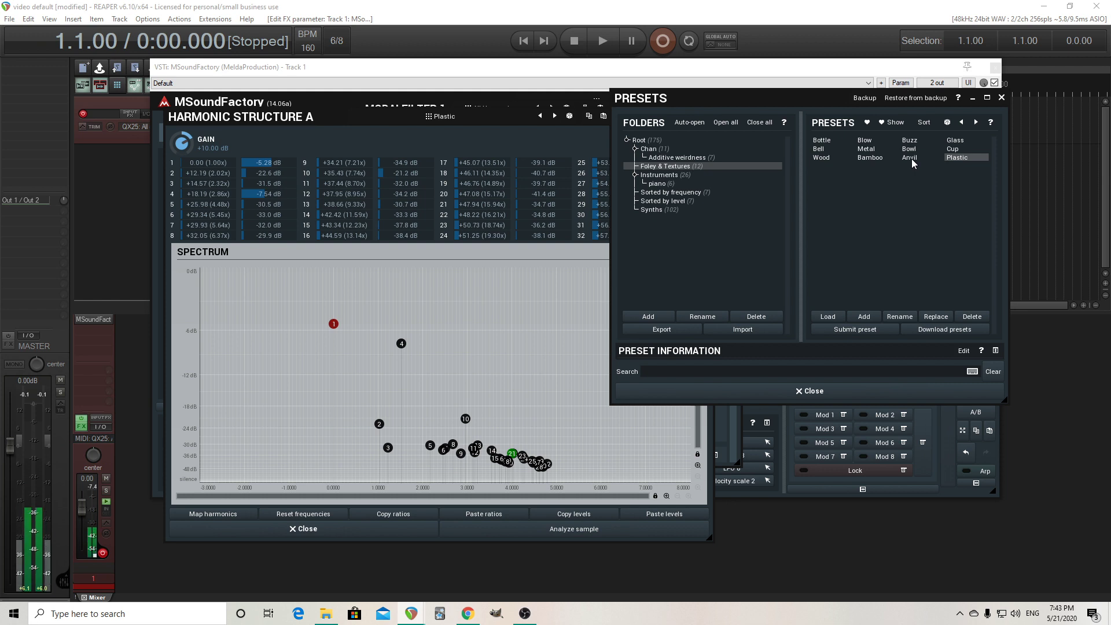
pyautogui.click(912, 159)
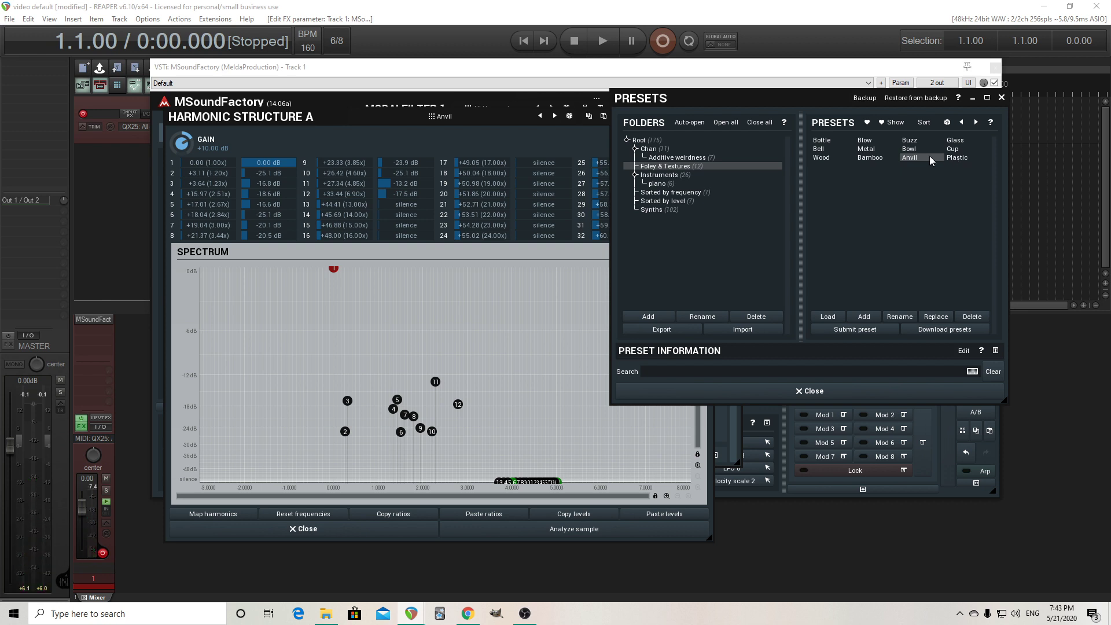
# Apply the Metal preset to Harmonic Structure A again and close its editor
pyautogui.click(868, 149)
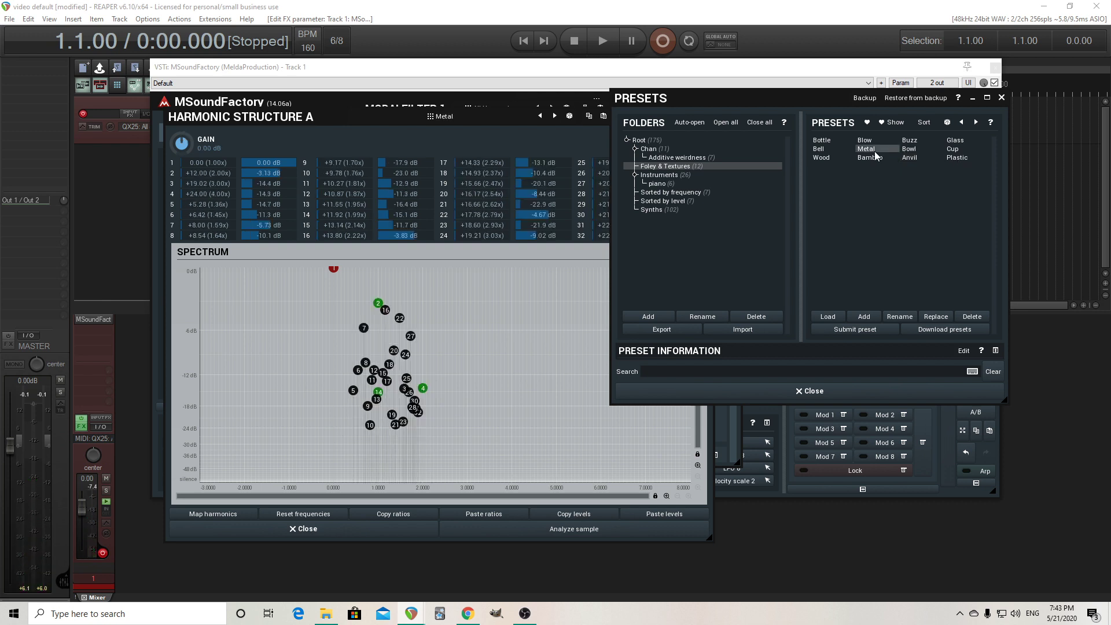
pyautogui.click(827, 396)
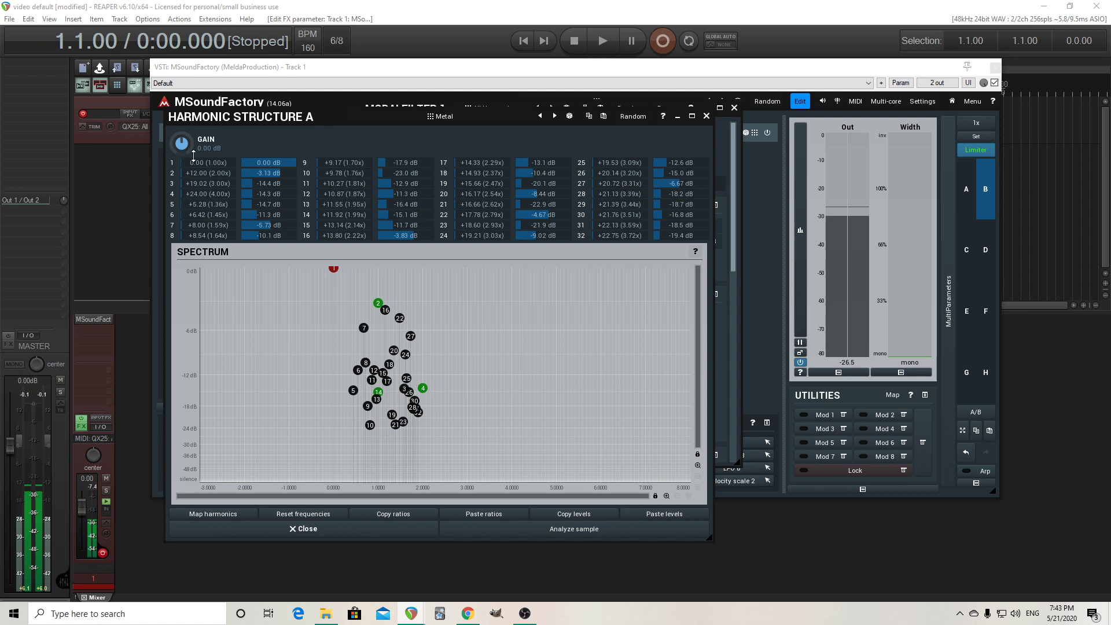
pyautogui.click(706, 117)
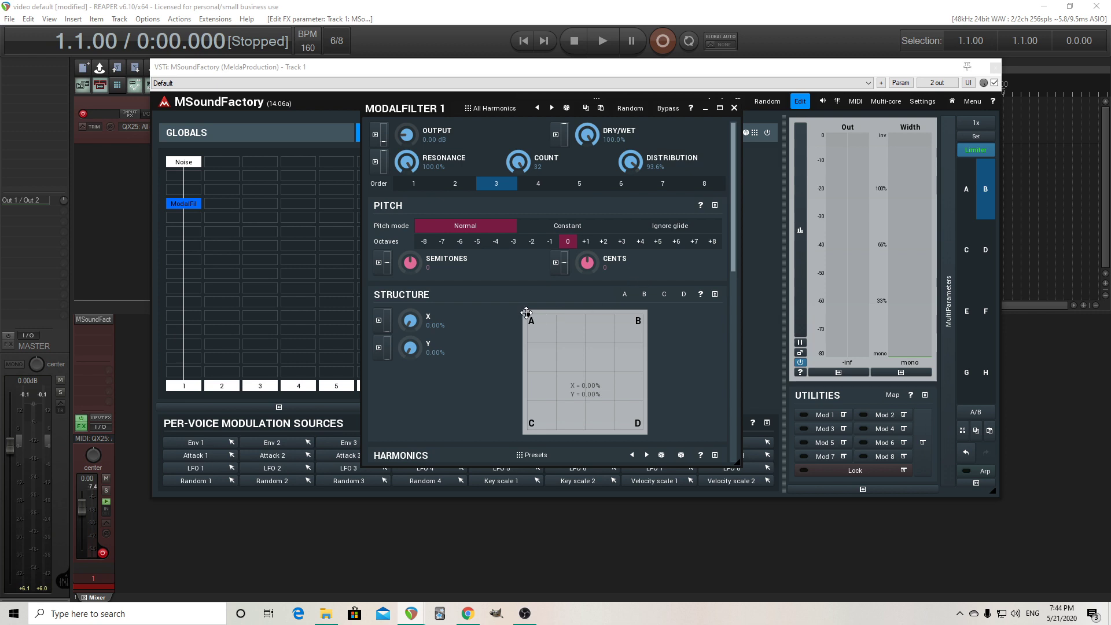
pyautogui.moveTo(526, 312); pyautogui.dragTo(528, 306)
# Load the Plastic preset from the Foley & Textures folder into Harmonic Structure B and close its editor
pyautogui.click(644, 294)
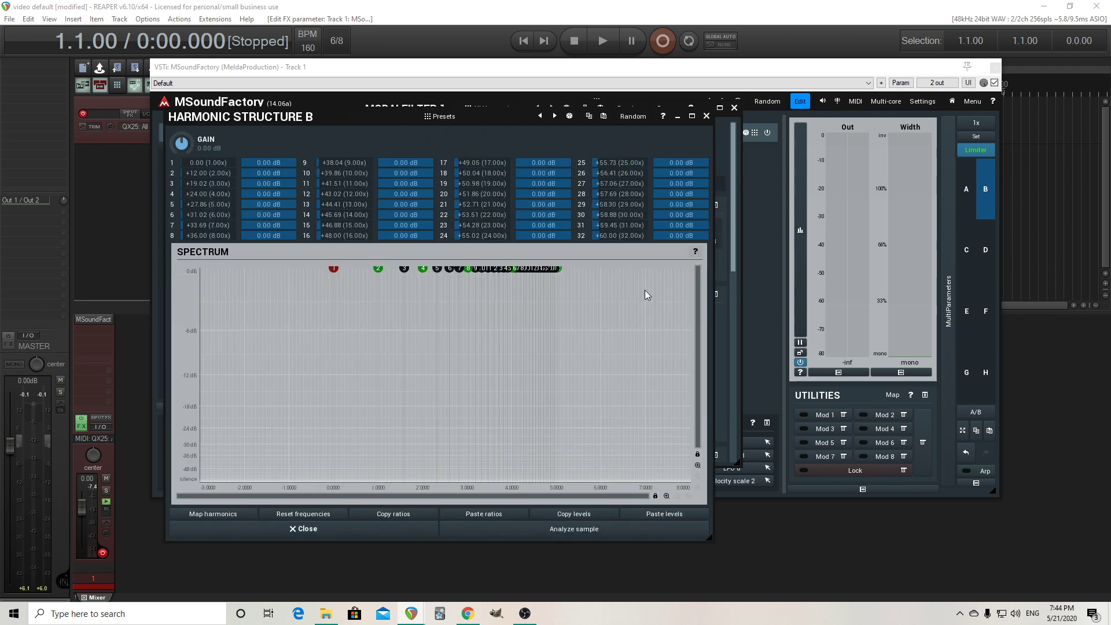
pyautogui.click(444, 117)
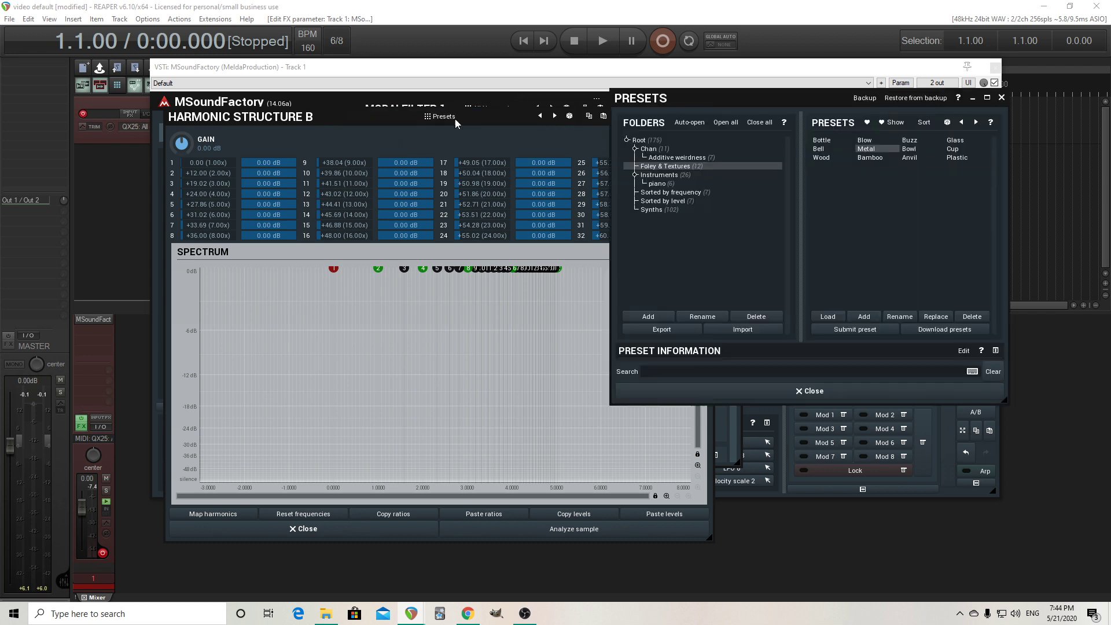
pyautogui.click(912, 159)
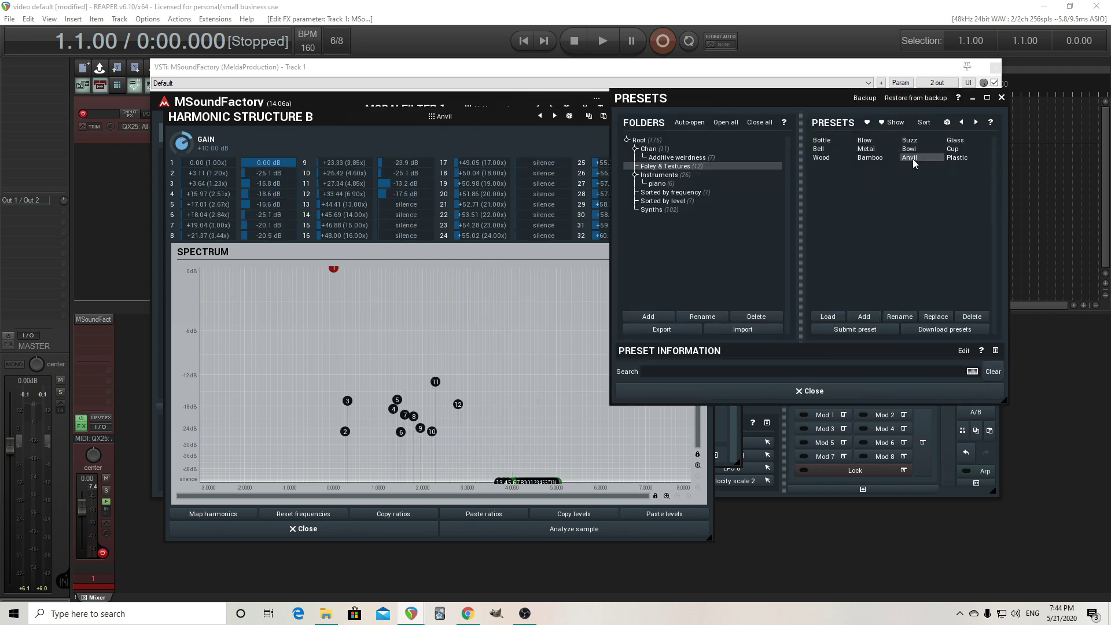
pyautogui.click(951, 157)
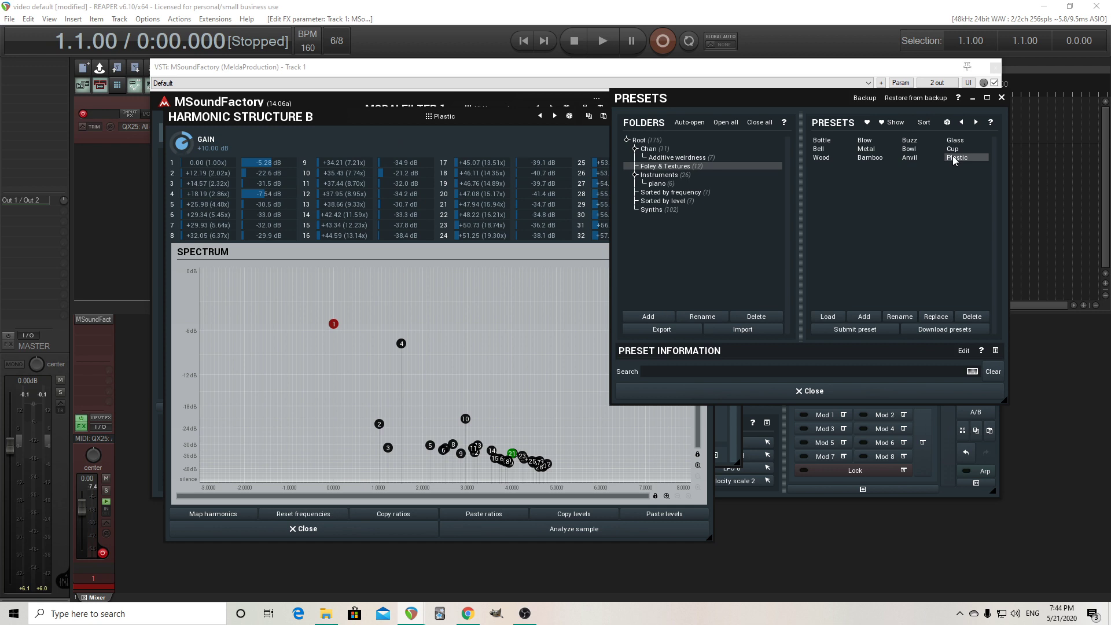
pyautogui.click(802, 392)
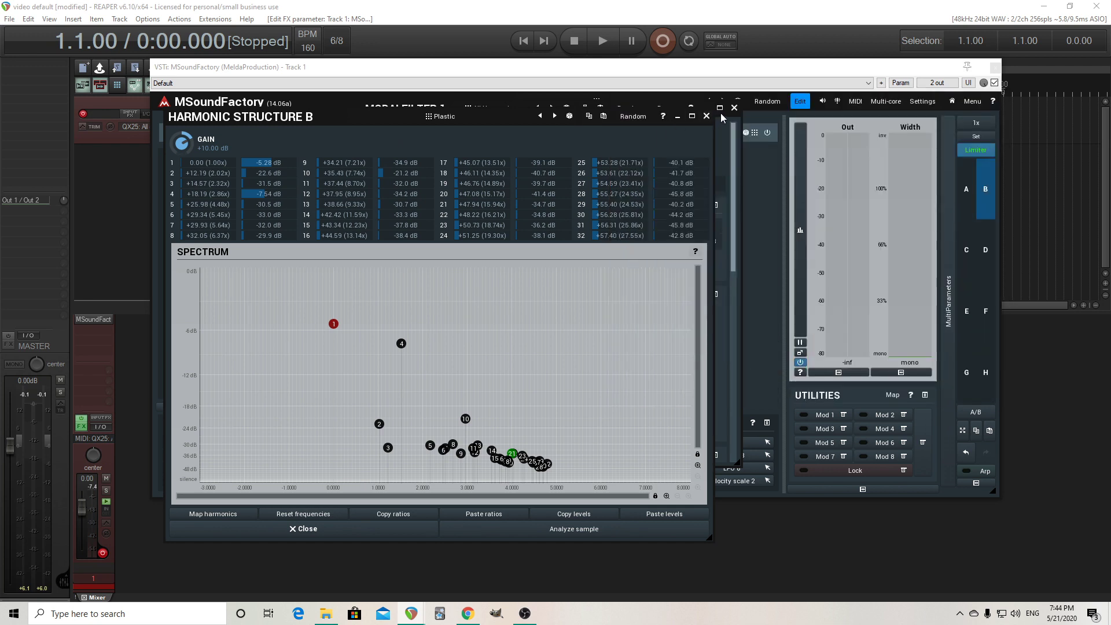
pyautogui.click(705, 116)
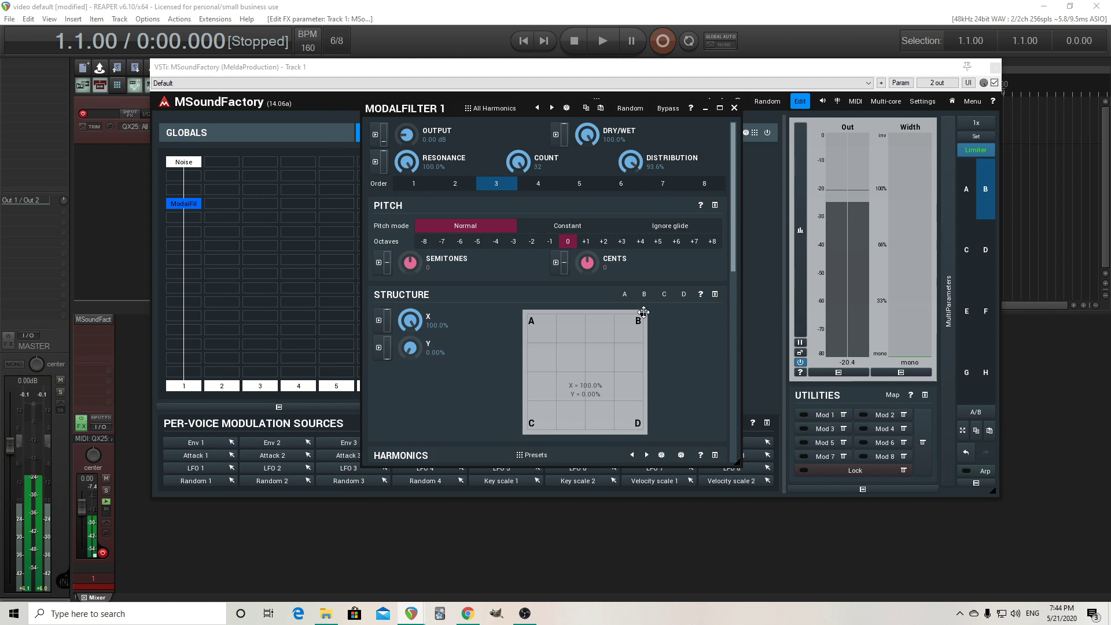
# With the structure morph fully at B, raise Harmonic Structure B's gain to about +17.68 dB and close its editor
pyautogui.moveTo(643, 313)
pyautogui.mouseDown()
pyautogui.moveTo(548, 314)
pyautogui.moveTo(643, 314)
pyautogui.mouseUp()
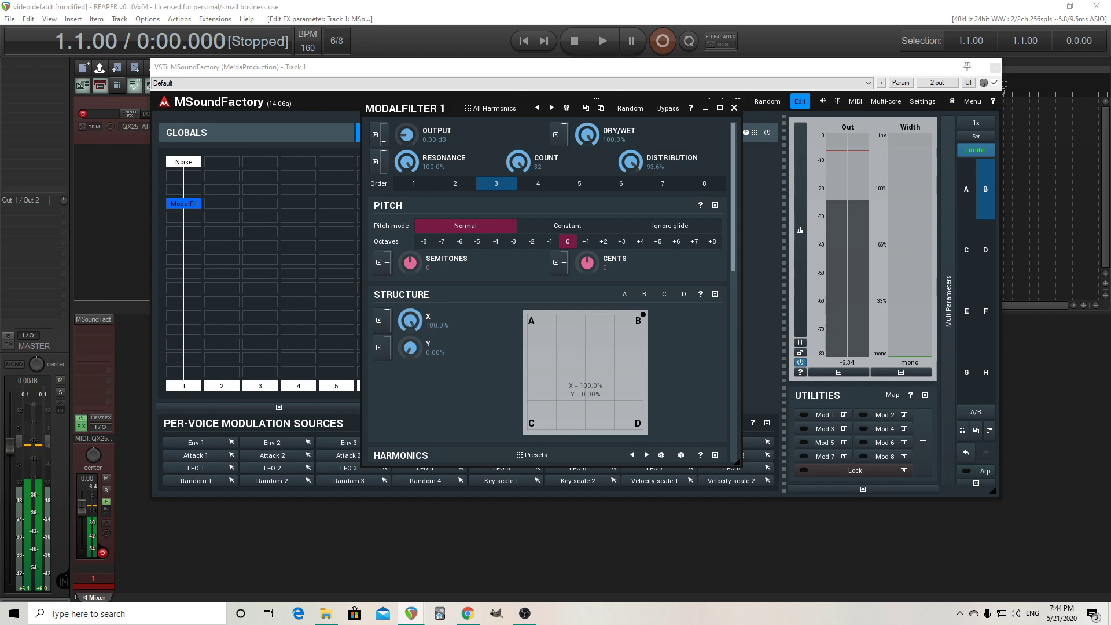
pyautogui.click(644, 295)
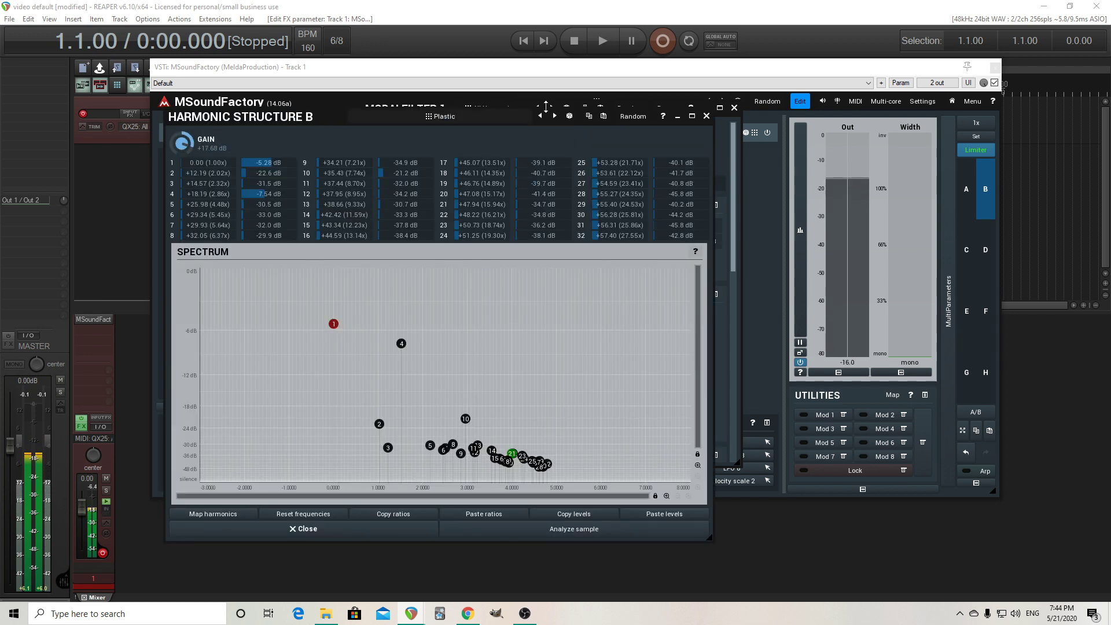
pyautogui.click(706, 116)
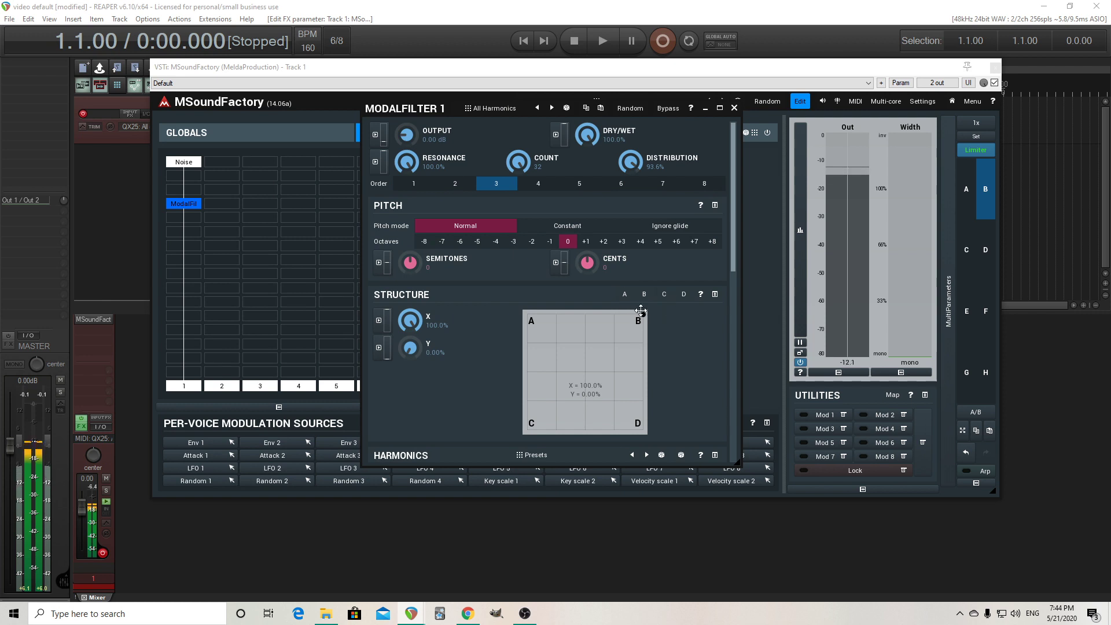
# Morph back and forth between structures A and B on the structure pad, and reset X to 0%
pyautogui.moveTo(640, 311); pyautogui.dragTo(527, 314)
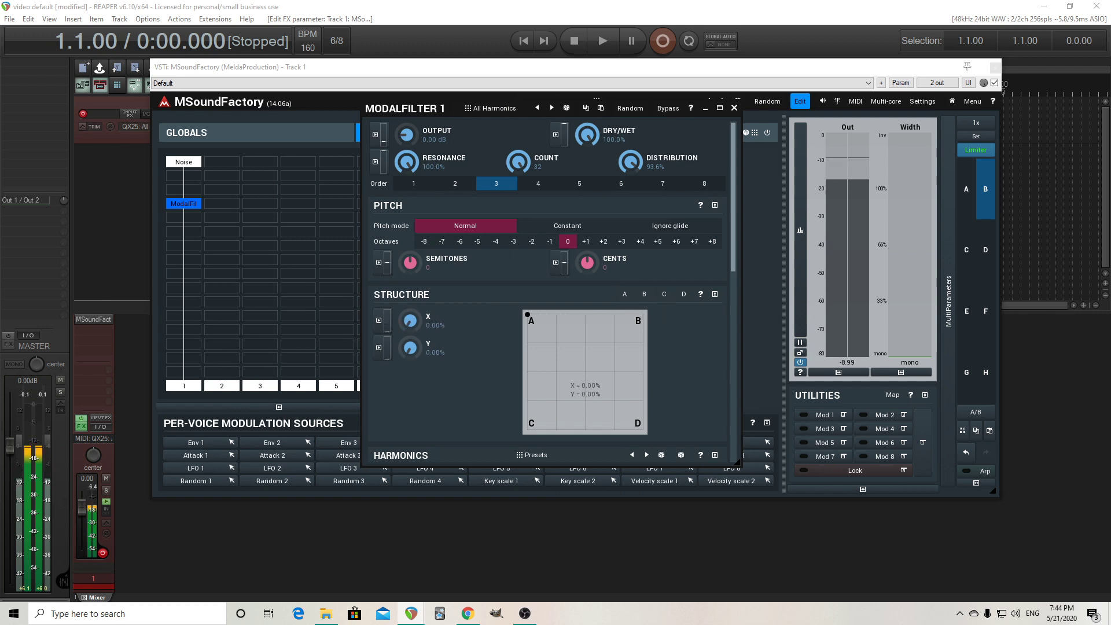
pyautogui.moveTo(527, 314); pyautogui.dragTo(638, 312)
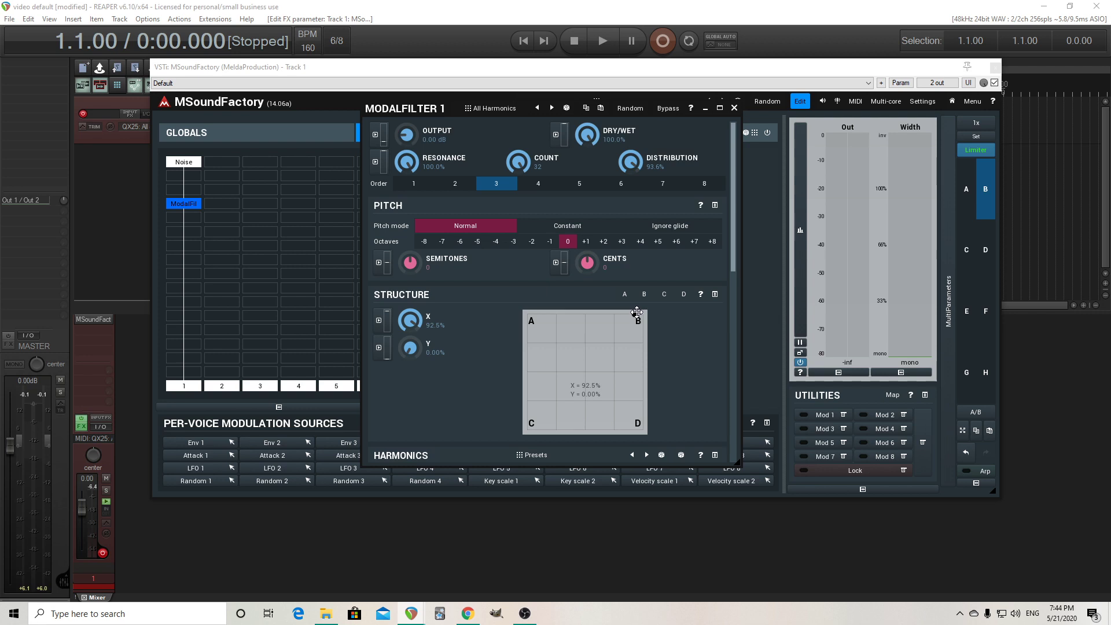
pyautogui.doubleClick(637, 313)
# Modulate the structure's X position with the True random source, raise the modulation depth and close the modulation settings
pyautogui.click(380, 320)
pyautogui.click(93, 246)
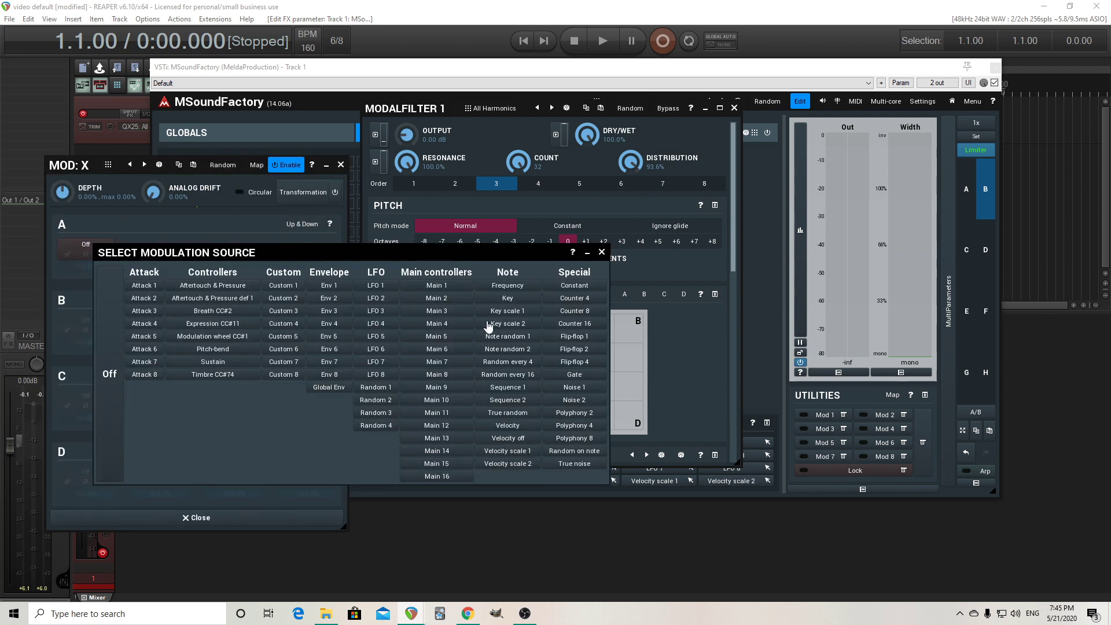
pyautogui.click(524, 415)
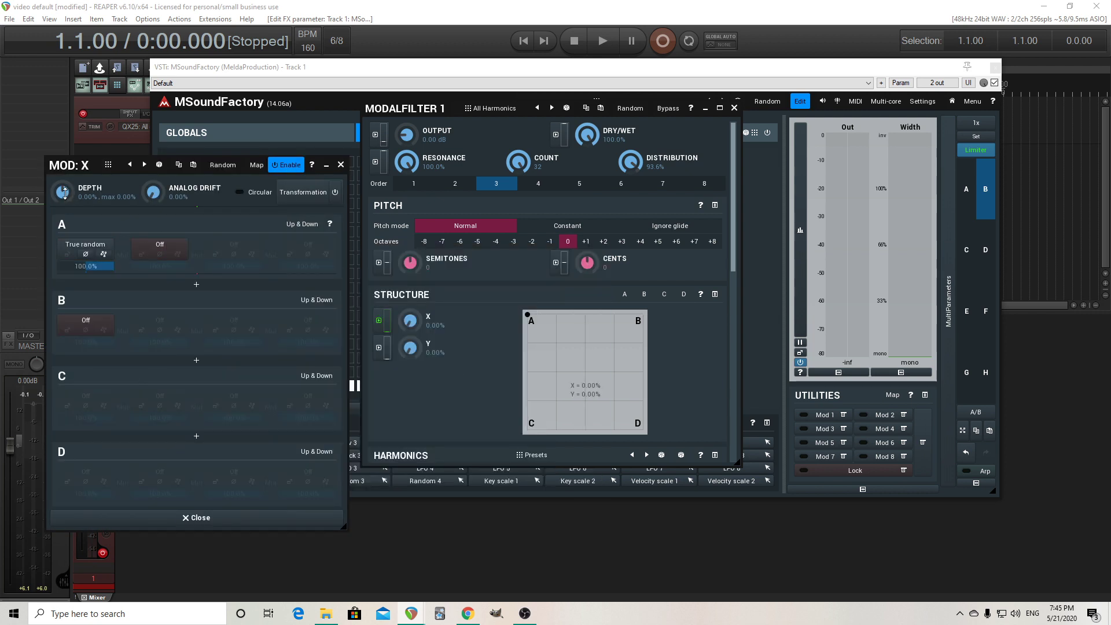
pyautogui.moveTo(64, 192); pyautogui.dragTo(65, 174)
pyautogui.click(341, 166)
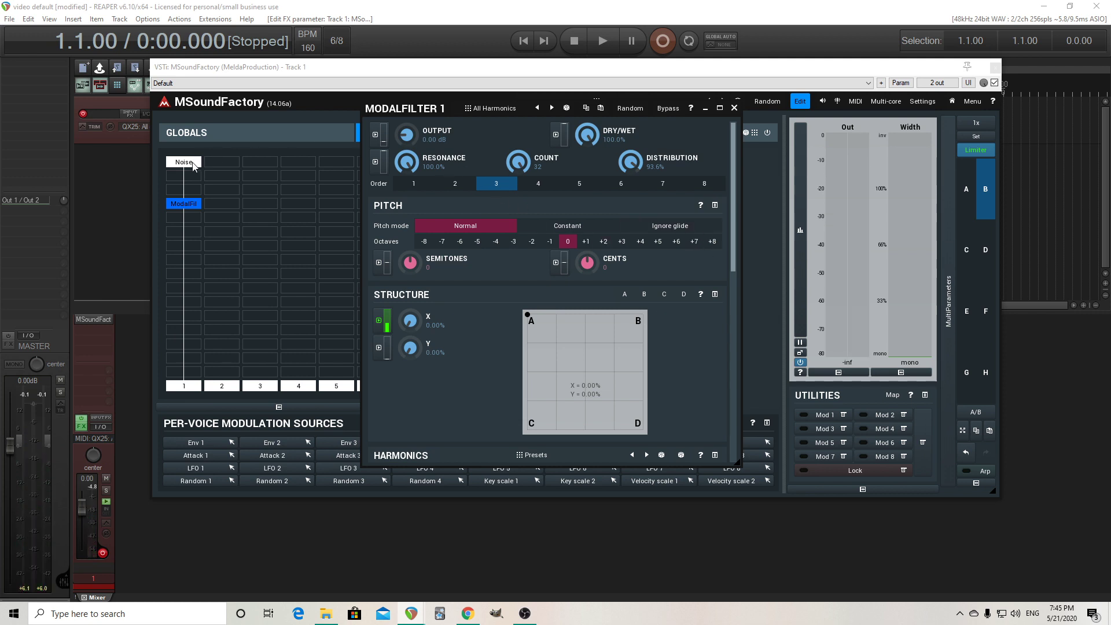
# Close the separate ModalFilter window and review the noise generator's settings and the global settings
pyautogui.click(734, 108)
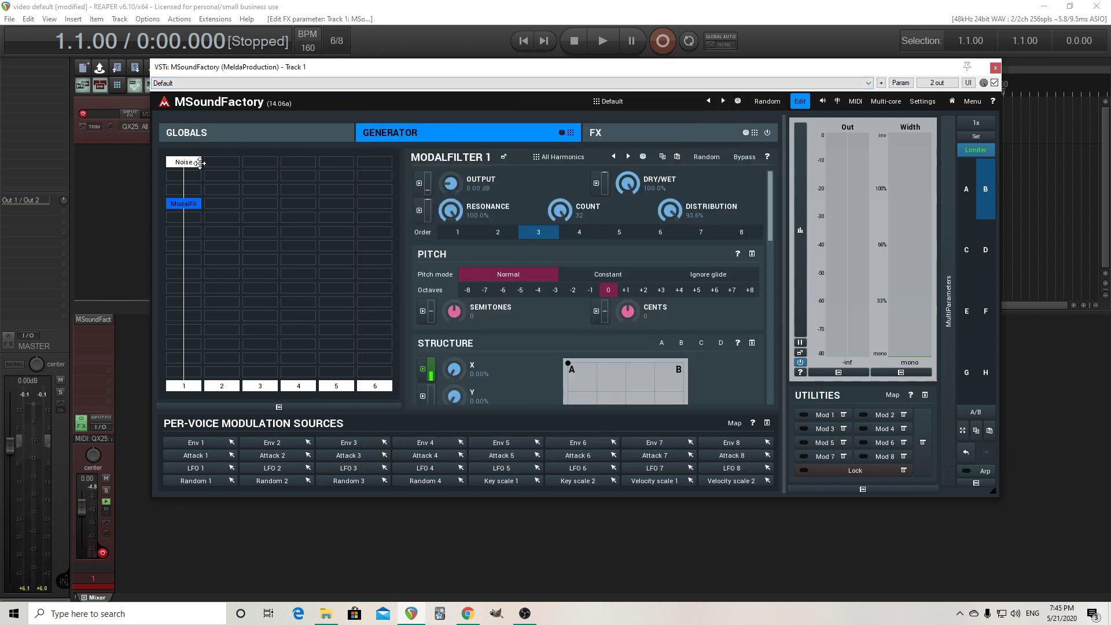
pyautogui.click(199, 163)
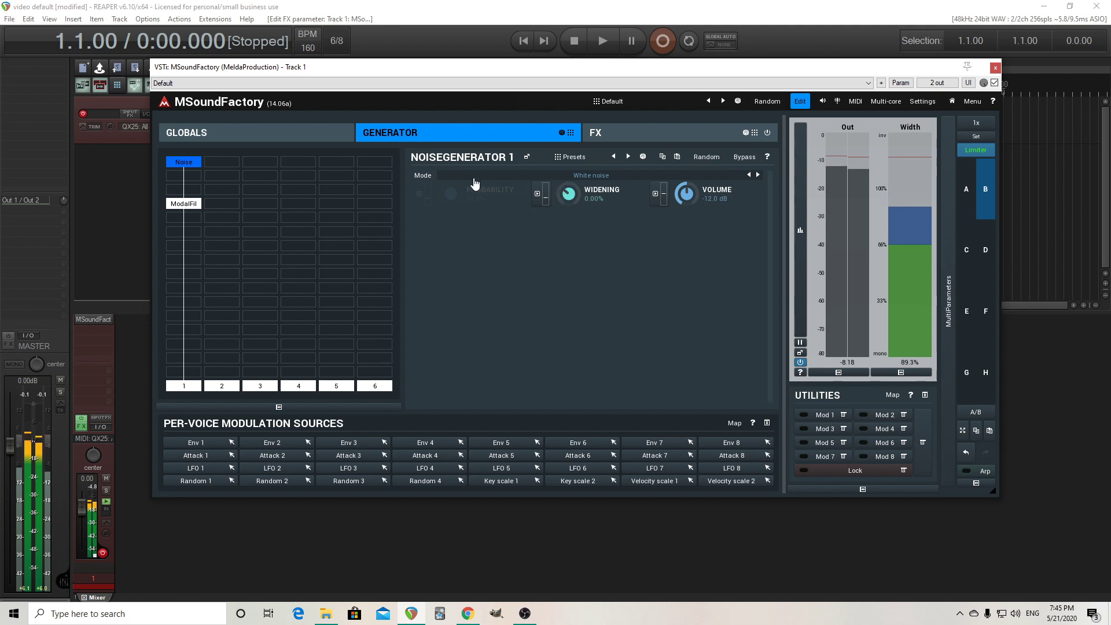
pyautogui.click(306, 137)
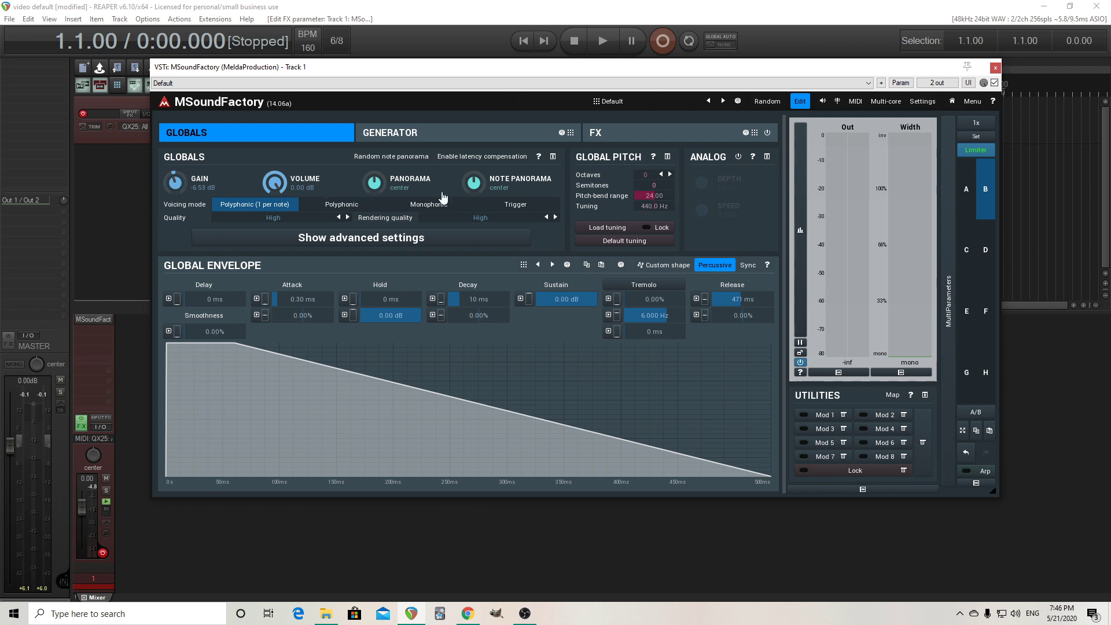
# Add a TurboReverb effect to the first lane of the FX section
pyautogui.click(649, 140)
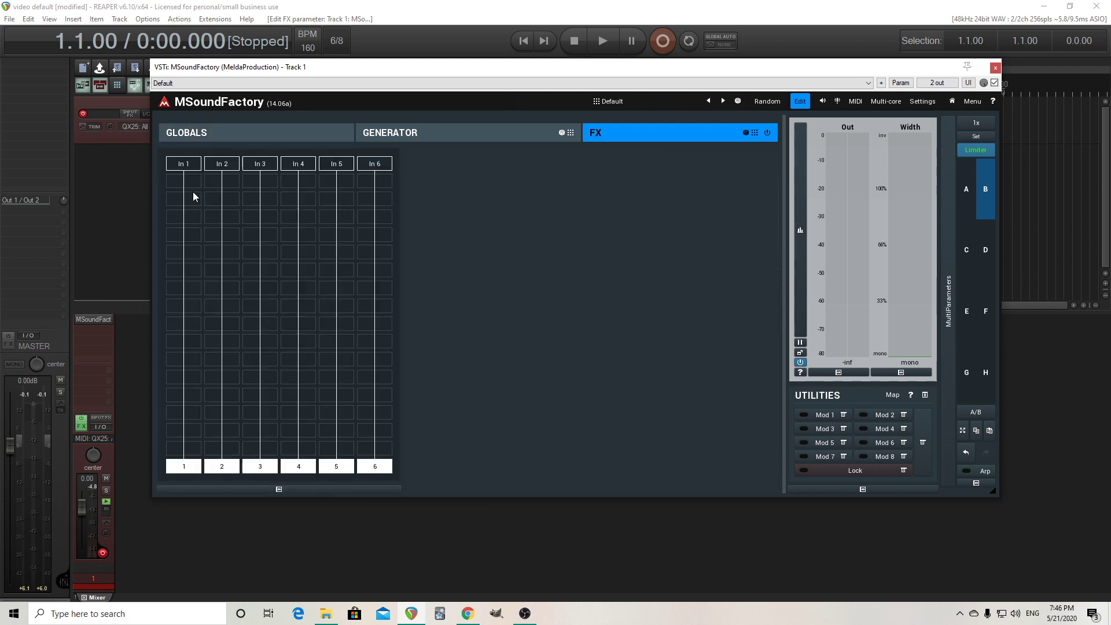
pyautogui.click(189, 221)
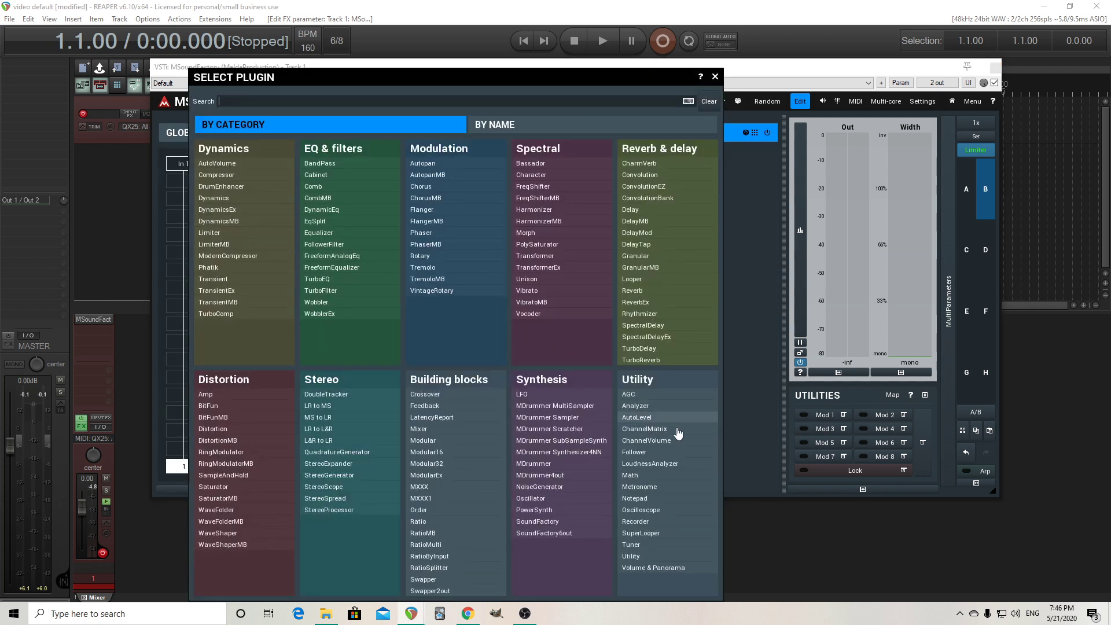
pyautogui.click(671, 360)
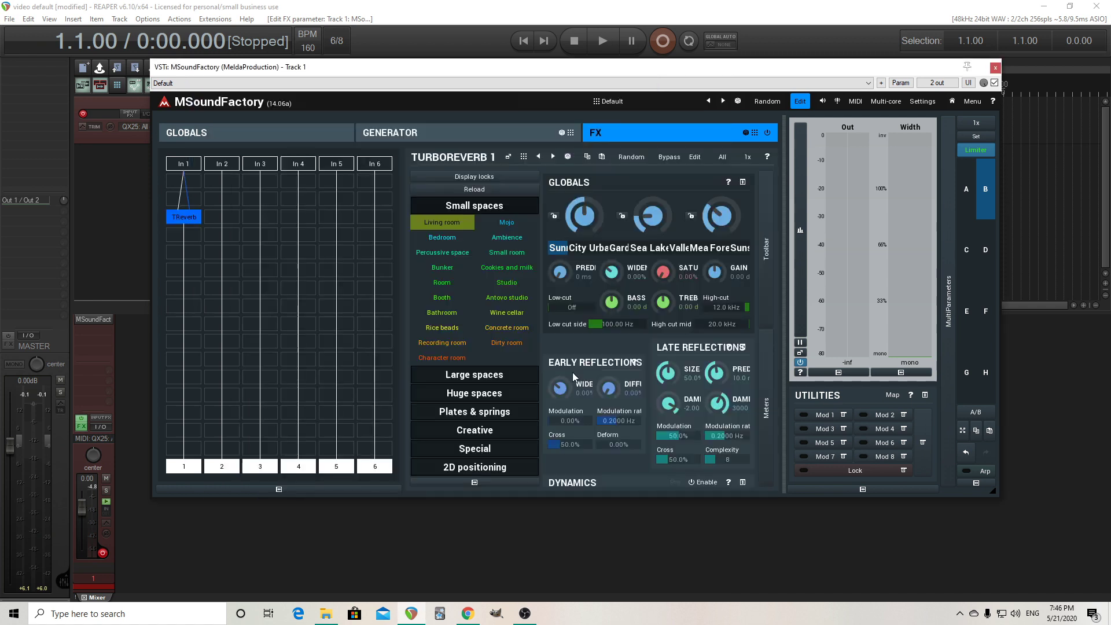
# Load the Randy hall preset from the reverb's large spaces and open TurboReverb in a separate window
pyautogui.click(450, 376)
pyautogui.click(447, 364)
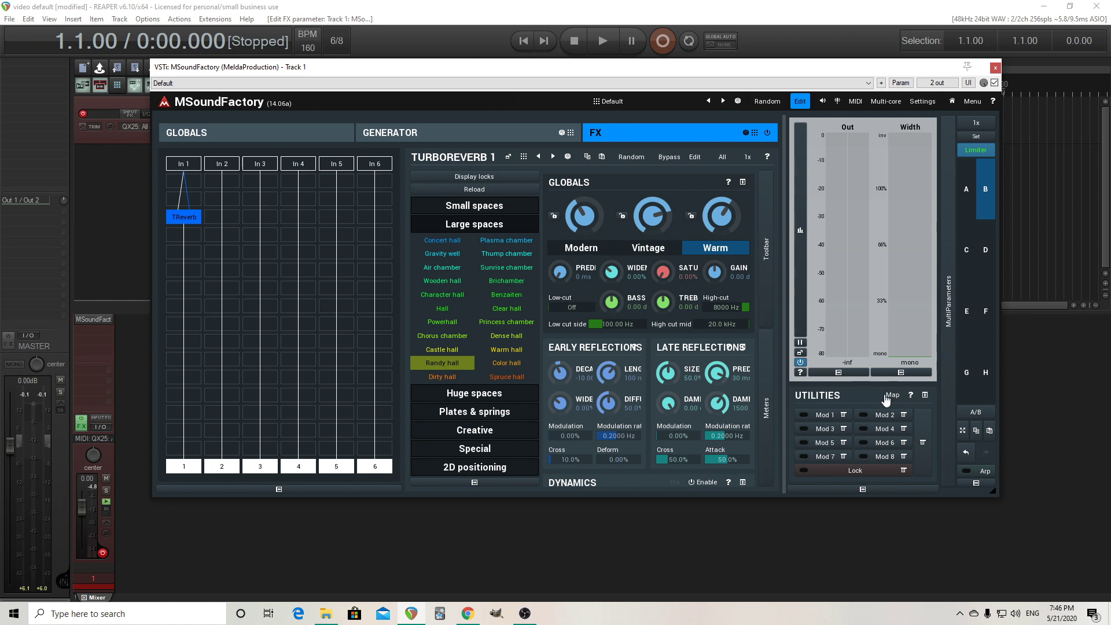
pyautogui.click(508, 157)
# Set the late reflections' modulation to 24% and modulation rate to about 0.56 Hz, and close the separate TurboReverb window
pyautogui.moveTo(666, 411); pyautogui.dragTo(689, 410)
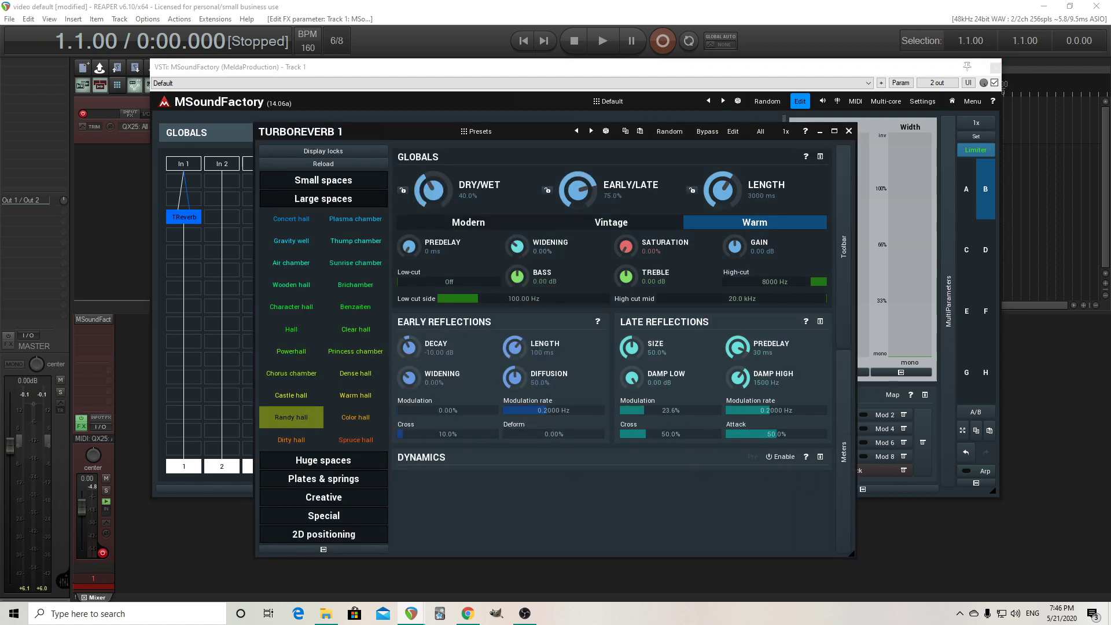
pyautogui.moveTo(772, 406); pyautogui.dragTo(775, 405)
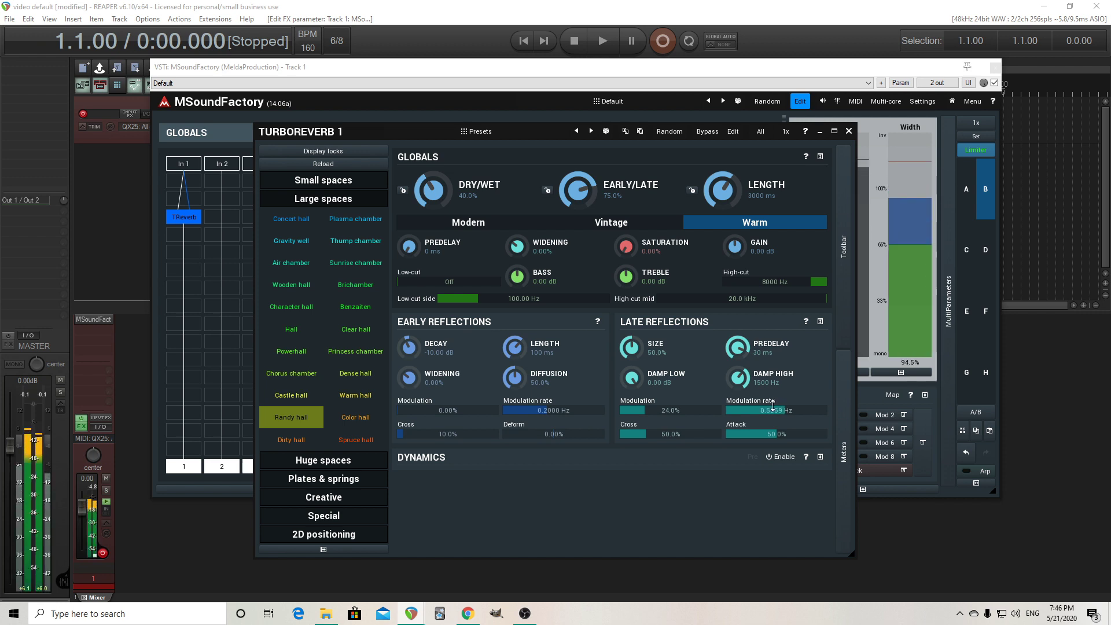
pyautogui.click(849, 132)
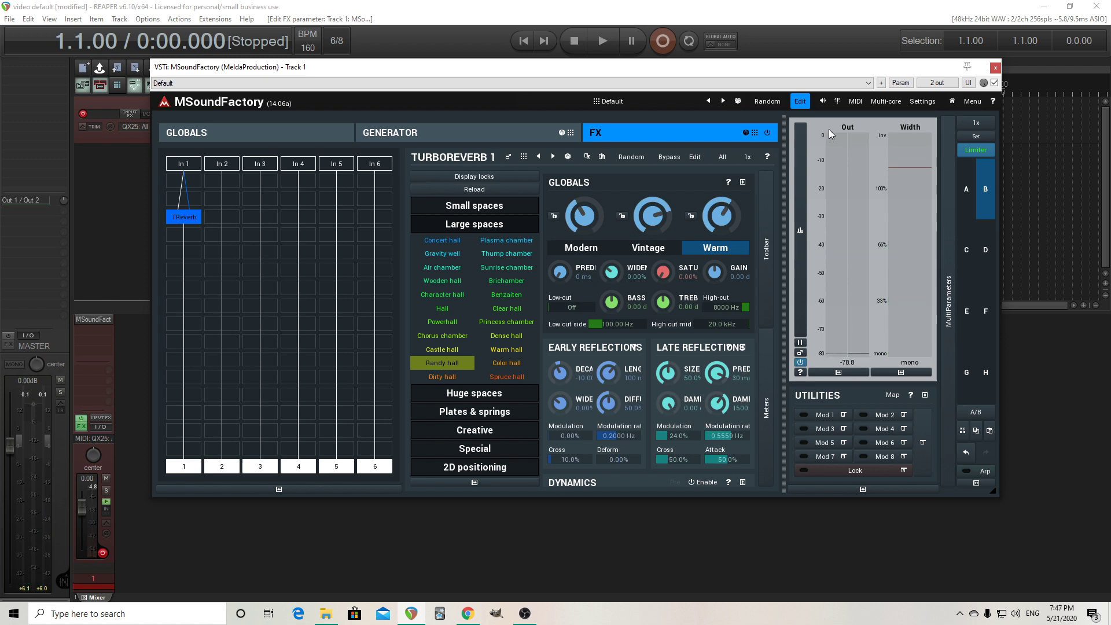
# Return to the generator section and review the ModalFilter's pitch and structure settings
pyautogui.click(467, 134)
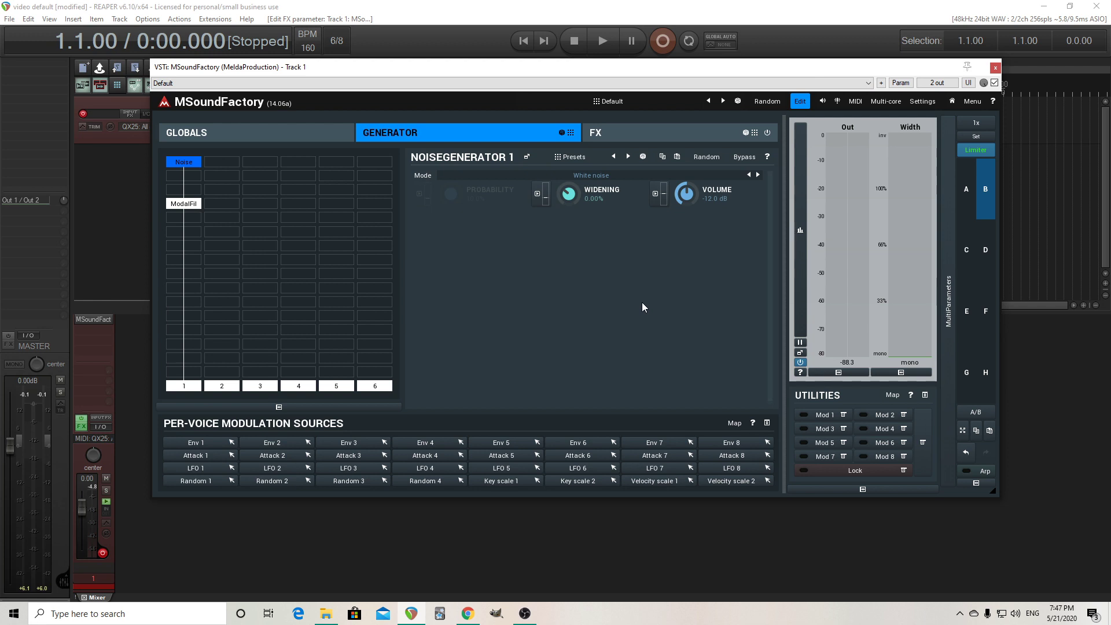
pyautogui.click(196, 209)
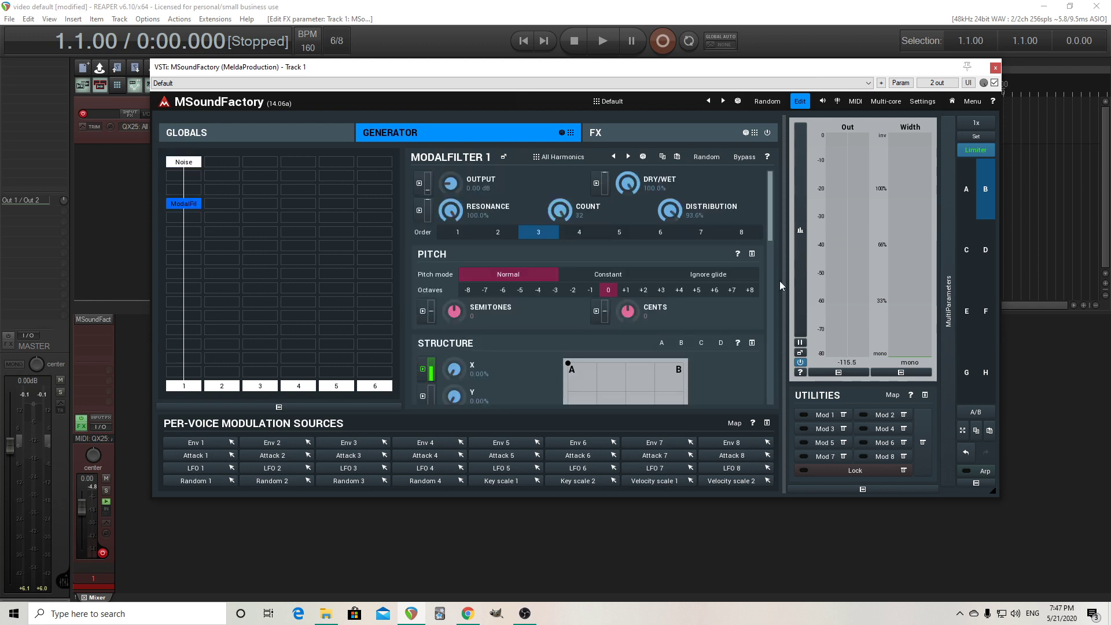
pyautogui.scroll(-5, 780, 286)
pyautogui.scroll(2, 783, 252)
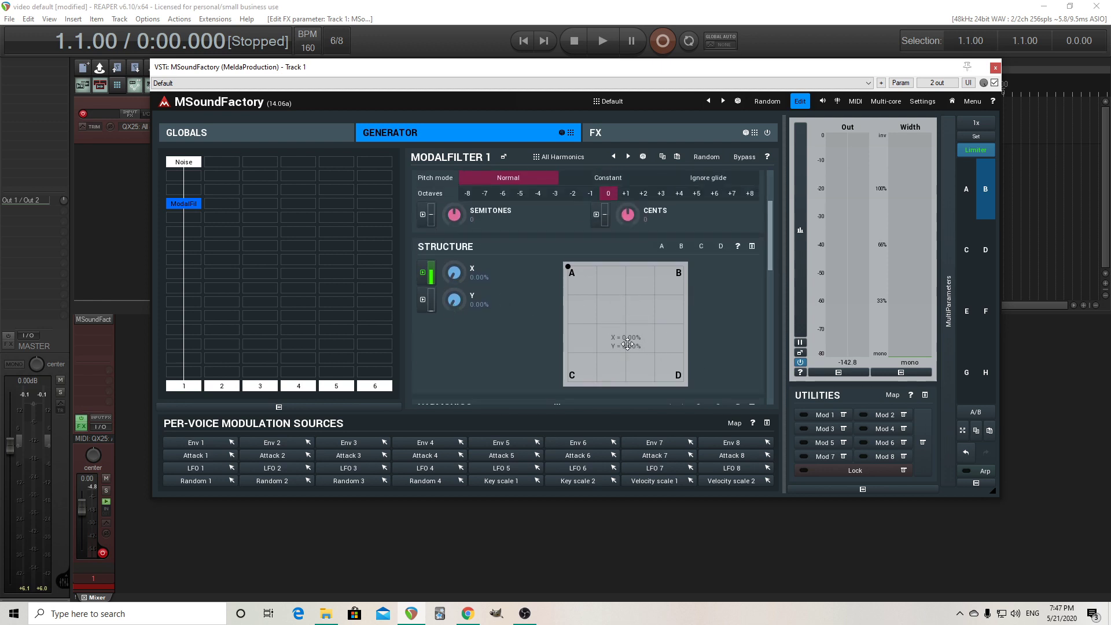
pyautogui.moveTo(773, 260); pyautogui.dragTo(770, 227)
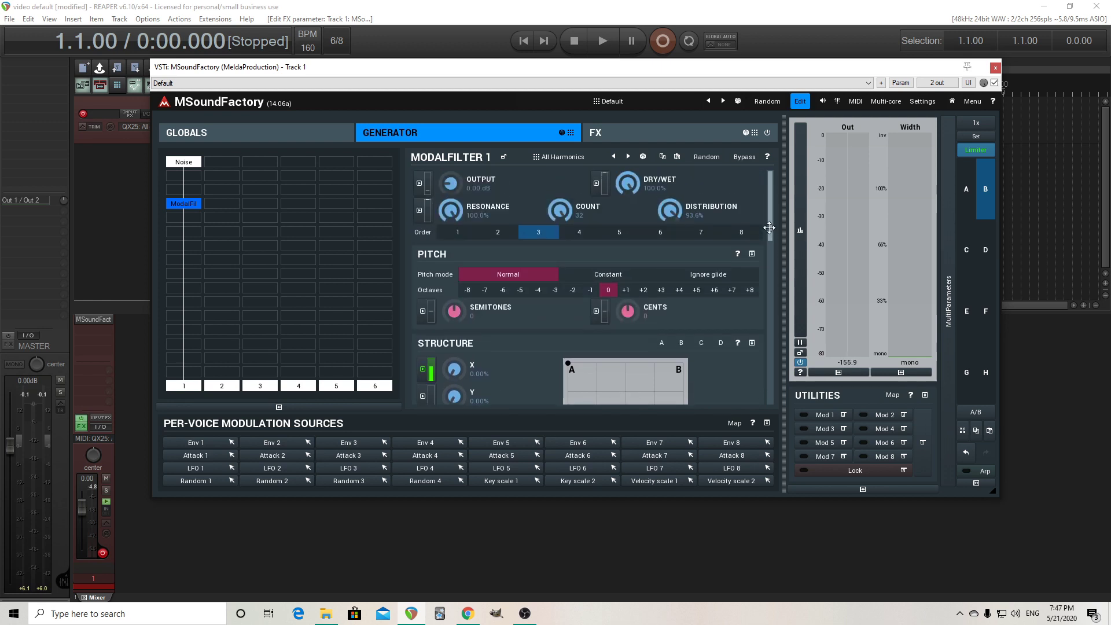